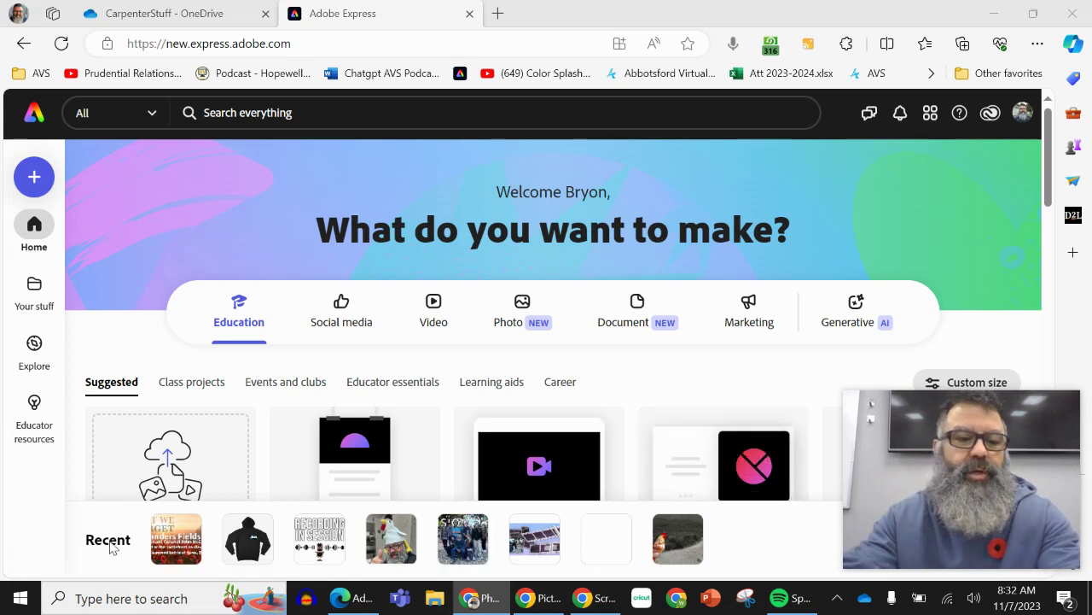
# Open the existing project The Poppy Means Nov 2023 from the saved files to review it as an example
pyautogui.click(35, 290)
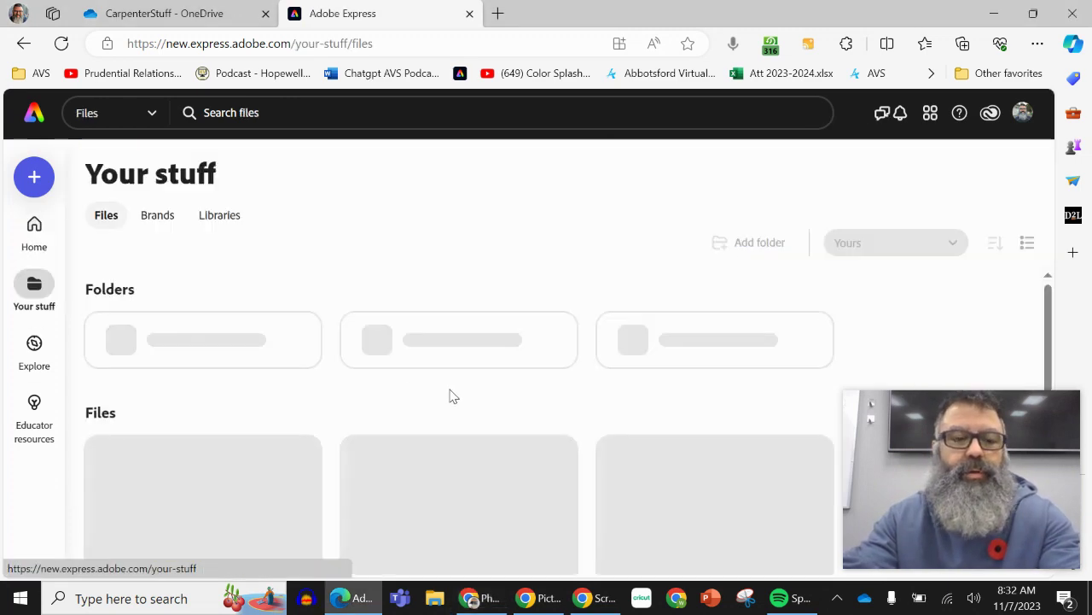
pyautogui.scroll(-1, 623, 277)
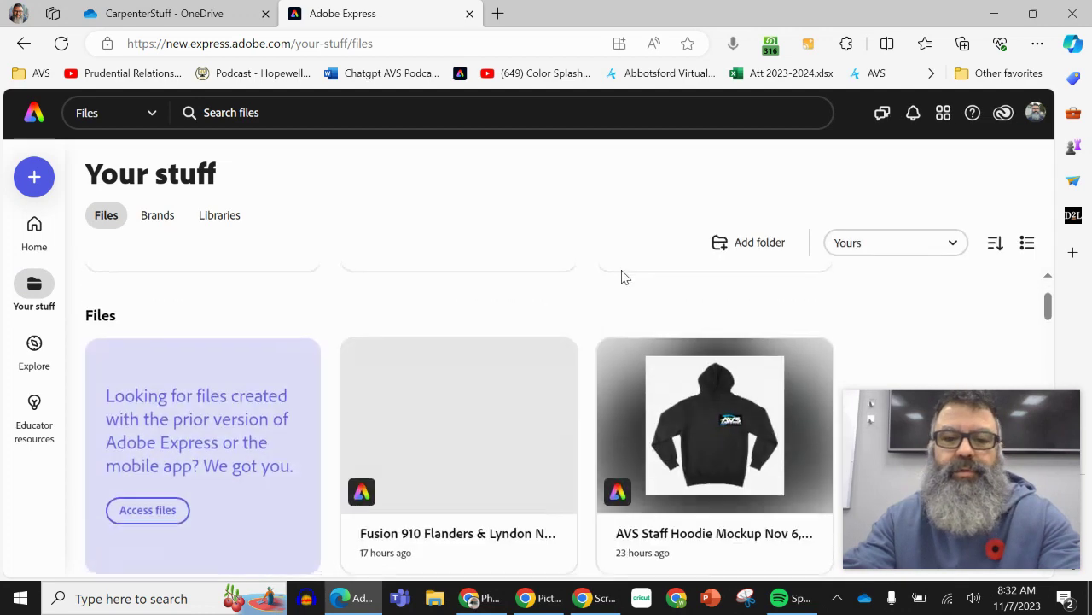
pyautogui.scroll(-8, 623, 277)
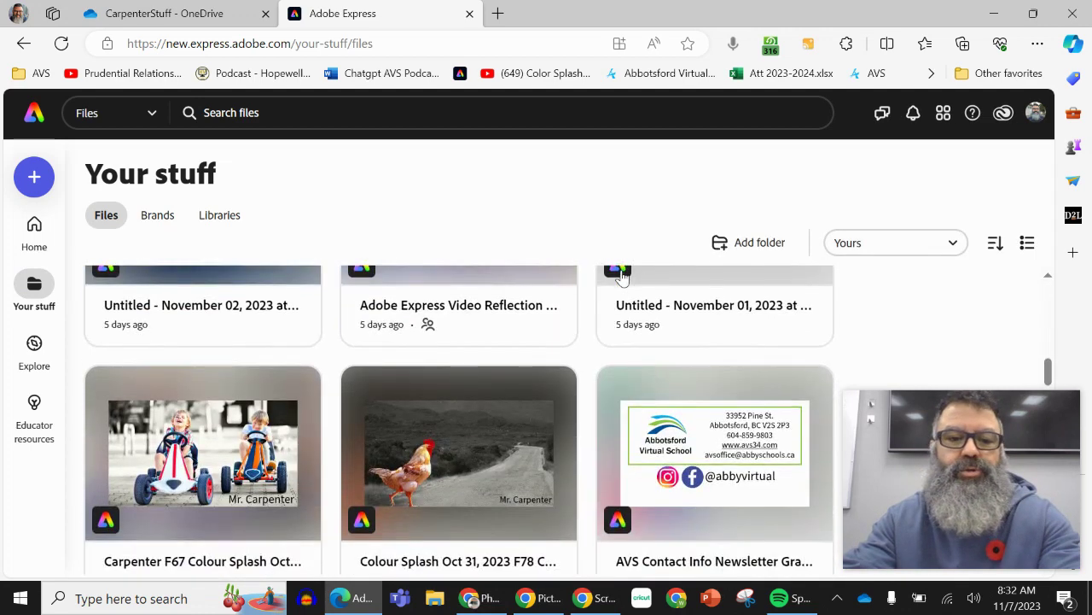
pyautogui.scroll(-5, 621, 278)
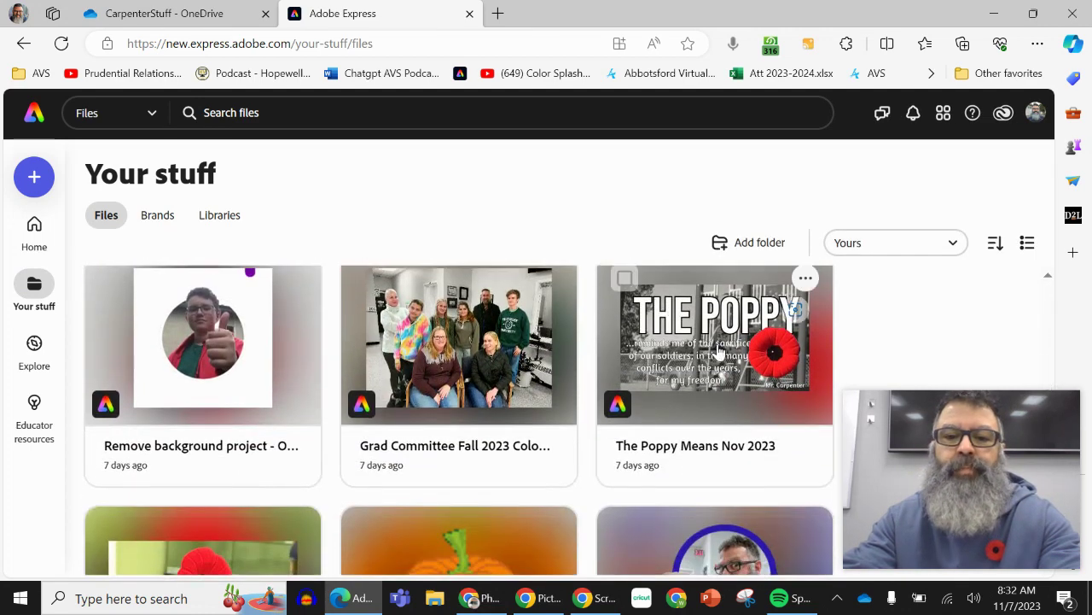
pyautogui.click(718, 352)
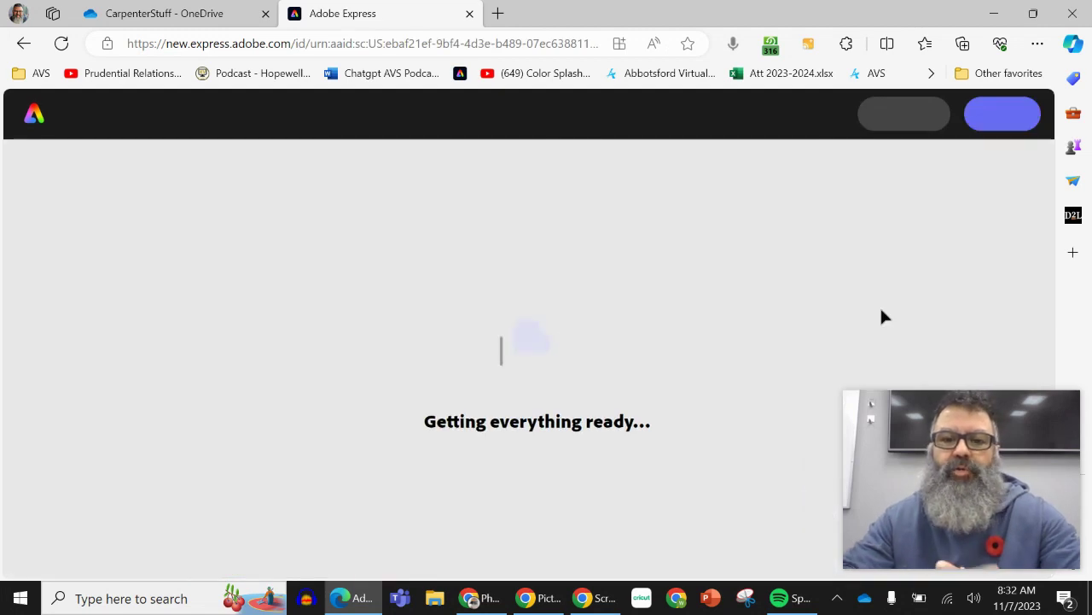
pyautogui.moveTo(1000, 495)
pyautogui.moveTo(1000, 495); pyautogui.dragTo(175, 488)
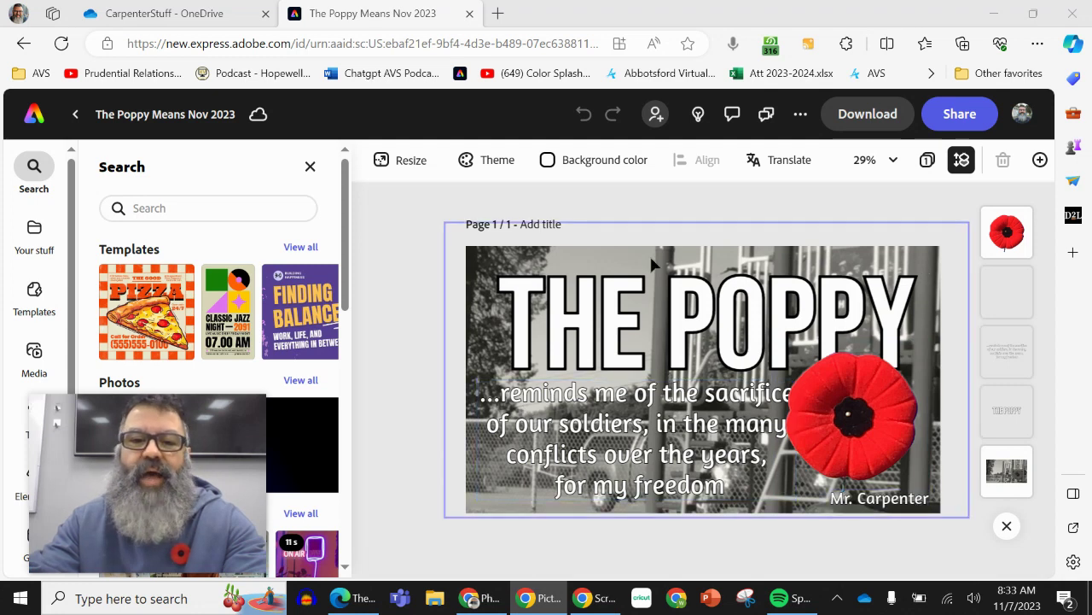
# Leave the example project and create a new blank project in the standard 16:9 Landscape size
pyautogui.click(411, 194)
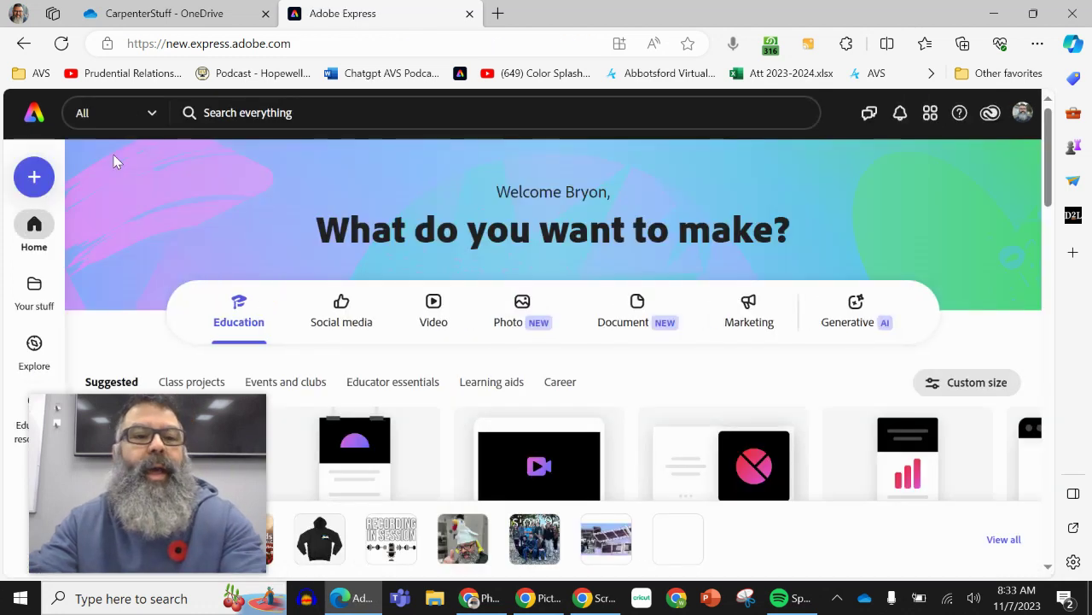
pyautogui.click(34, 177)
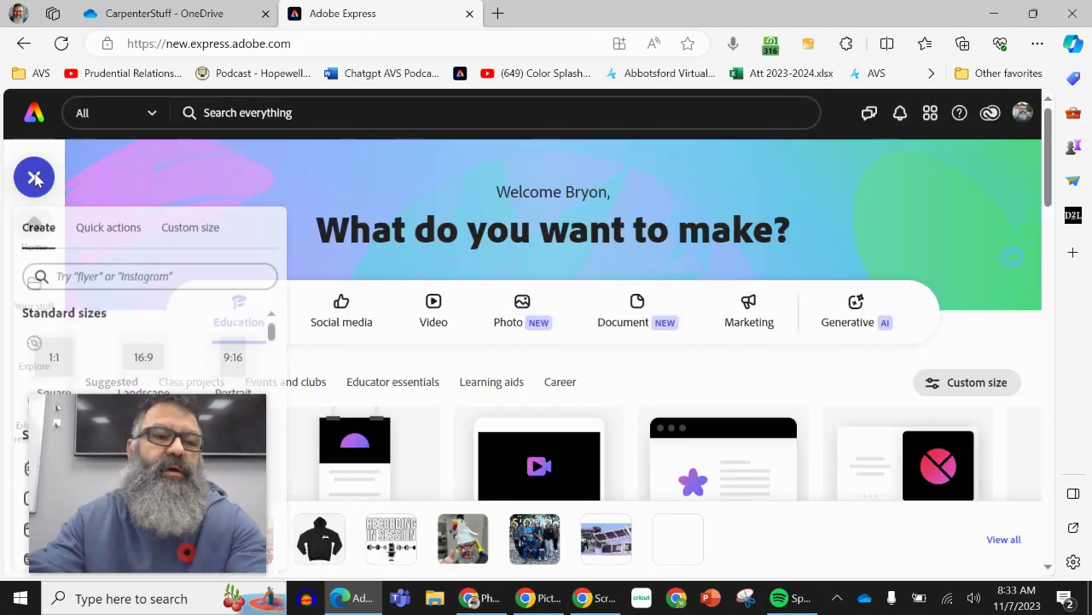
pyautogui.moveTo(164, 424); pyautogui.dragTo(967, 36)
pyautogui.click(145, 361)
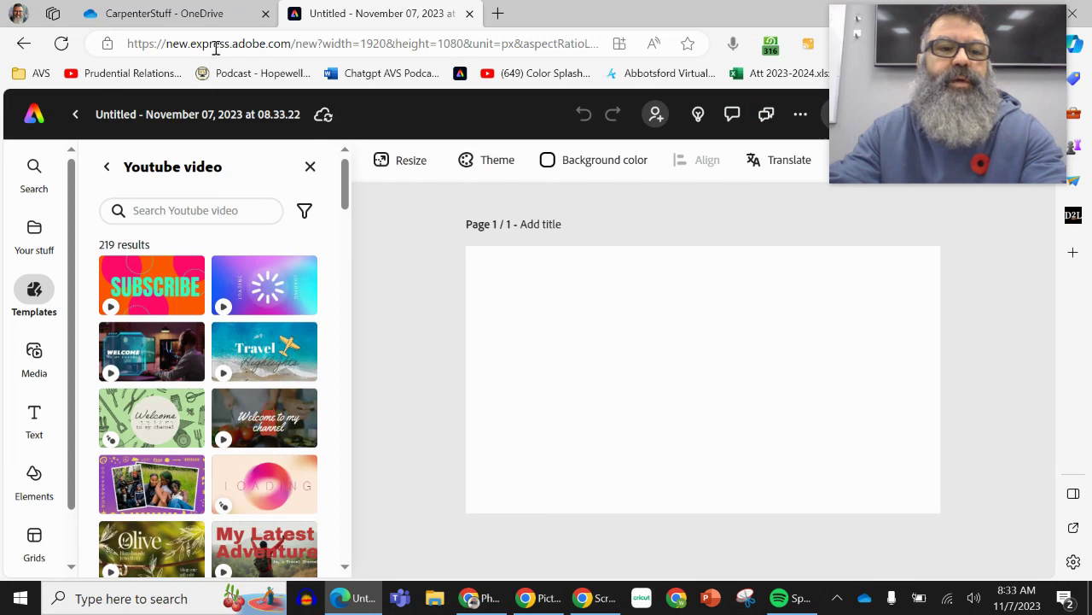
# Switch to OneDrive, open the Poppy folder and look through its photos down to the most recent ones
pyautogui.click(156, 19)
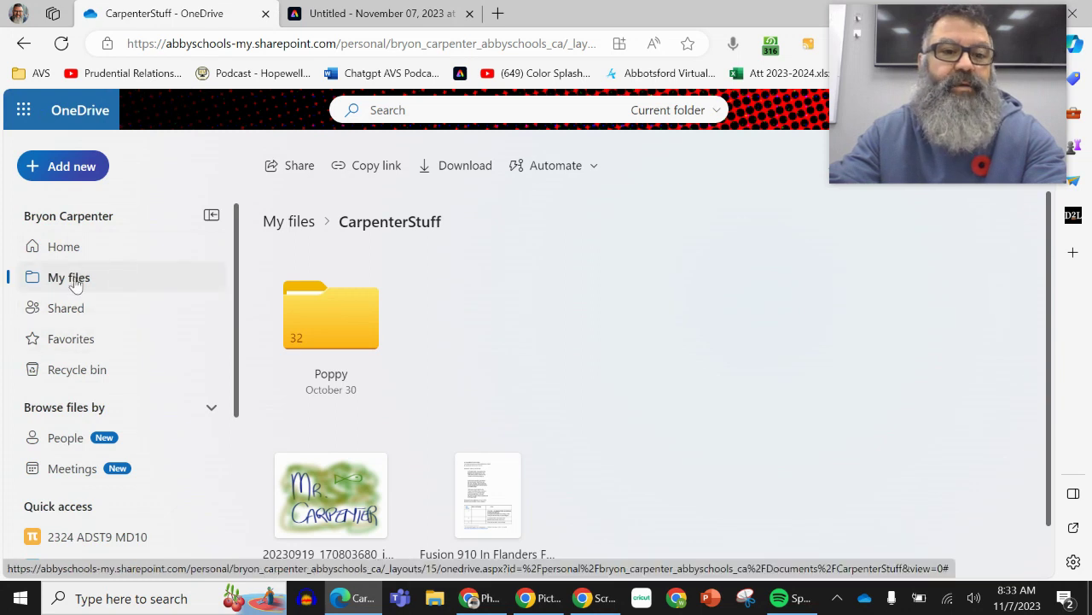
pyautogui.click(339, 322)
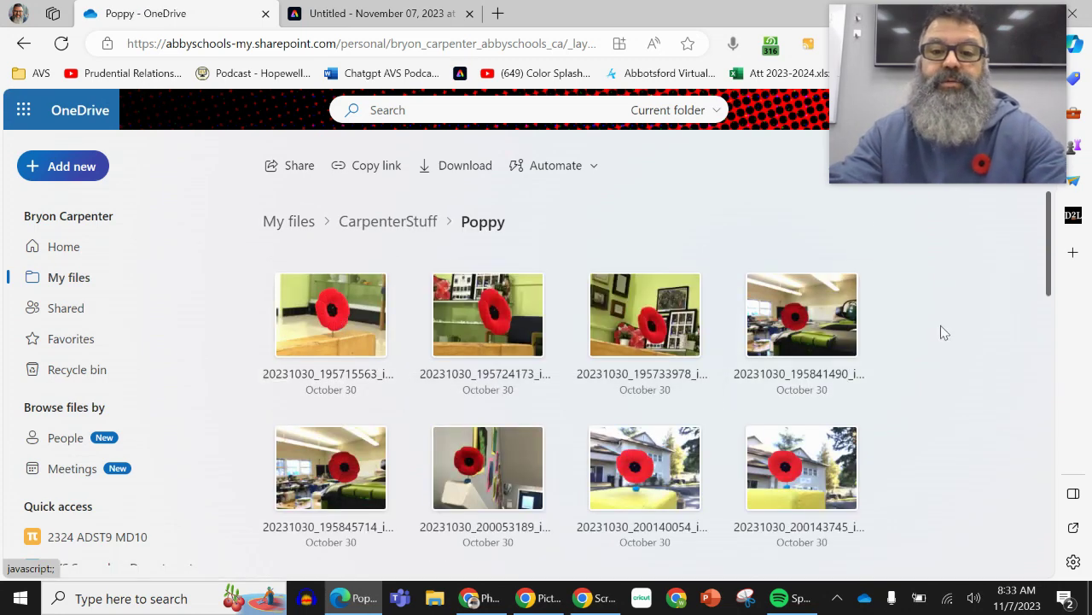
pyautogui.scroll(-1, 922, 329)
pyautogui.scroll(-4, 909, 330)
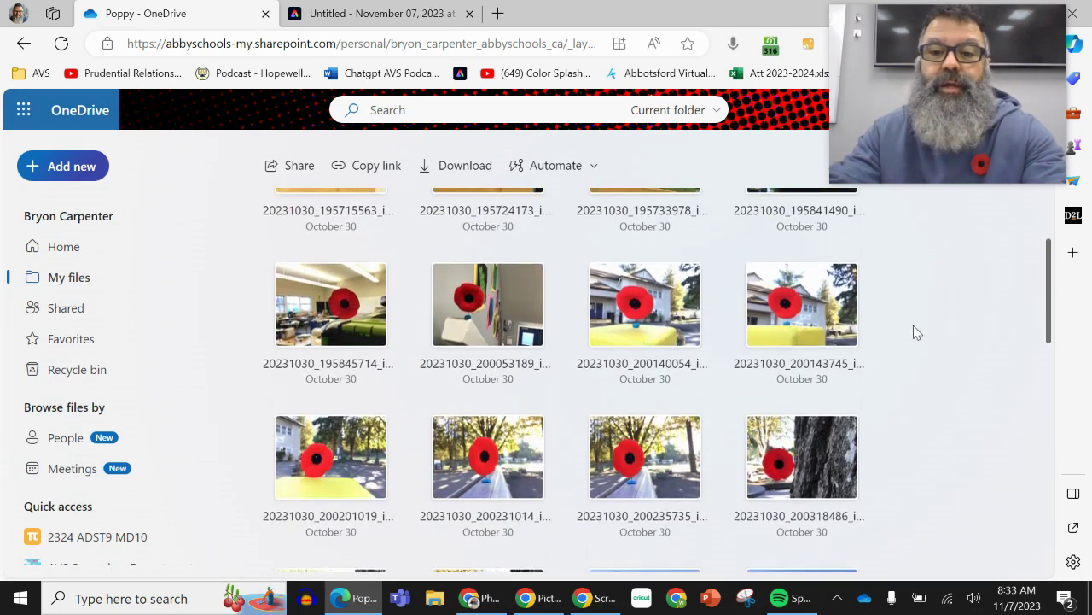
pyautogui.scroll(-6, 913, 326)
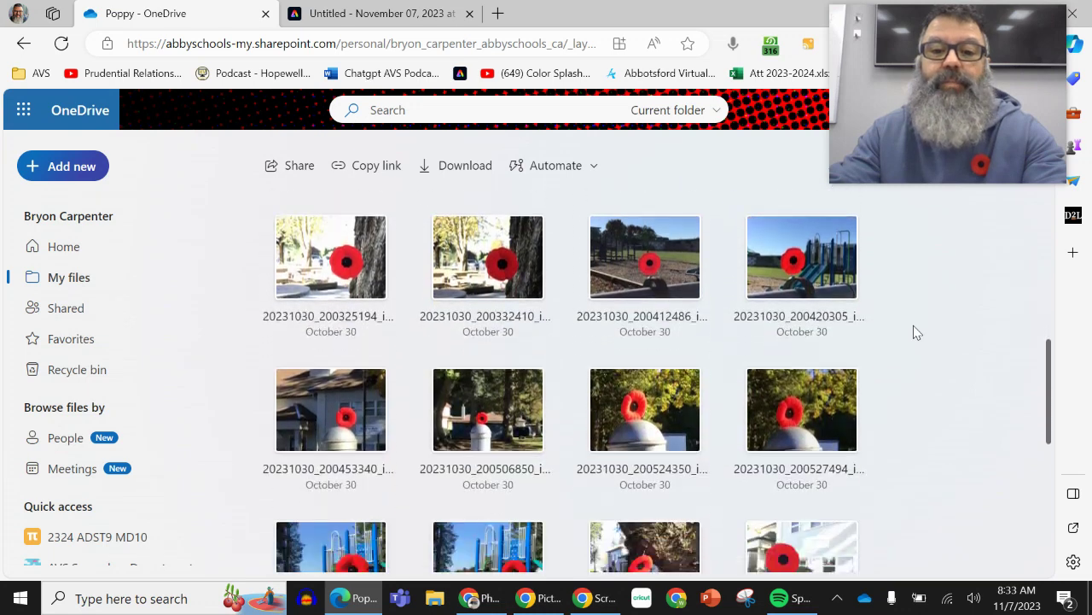
pyautogui.scroll(-1, 913, 325)
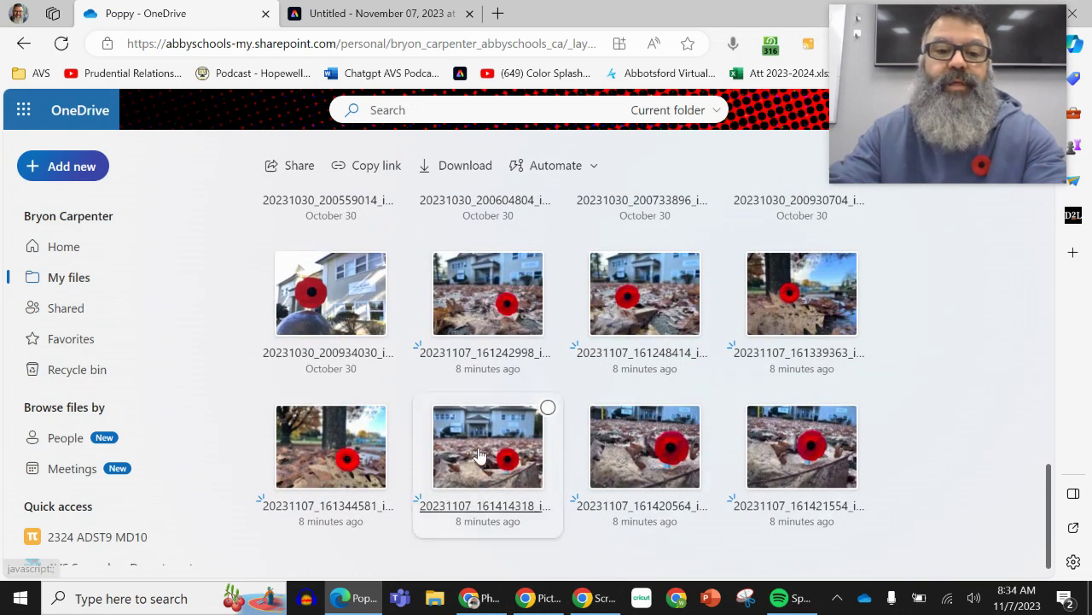
# Open the photo 20231107_161344581_iOS.jpg of the poppy in front of the tree and download it
pyautogui.moveTo(329, 458)
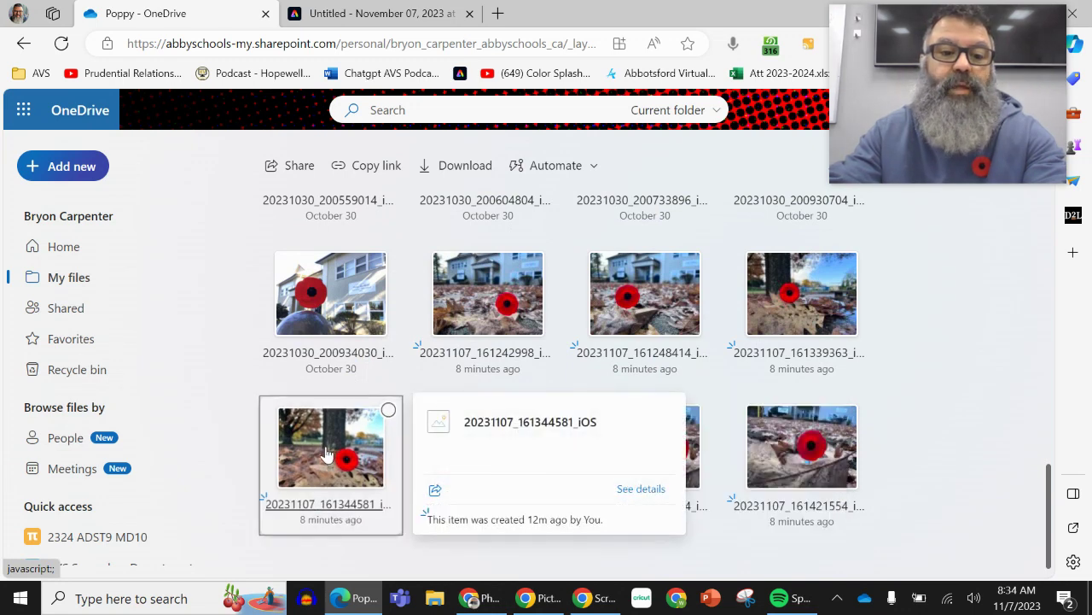
pyautogui.click(327, 453)
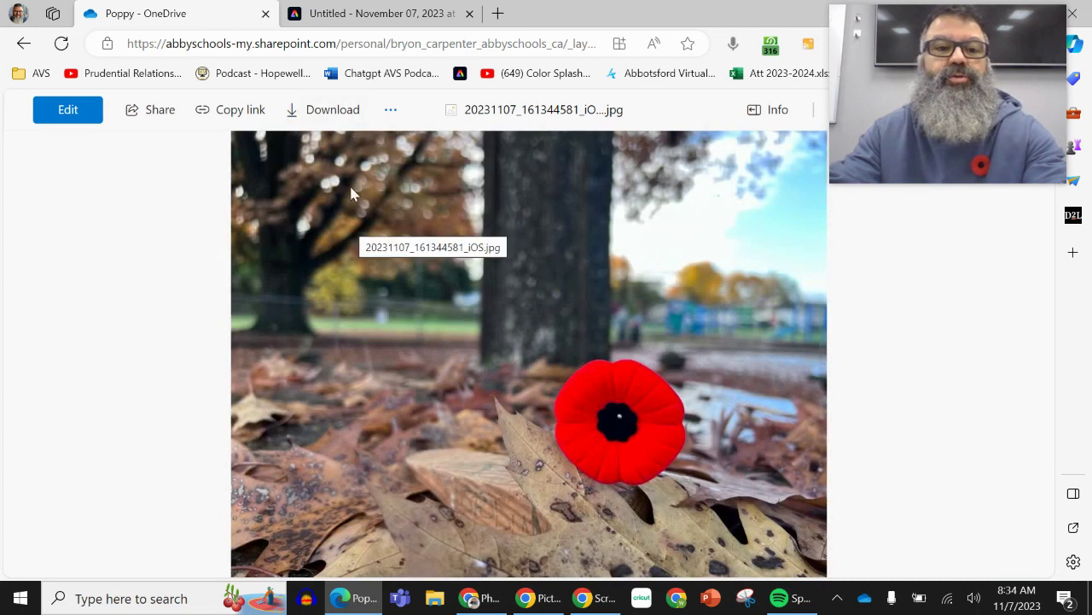
pyautogui.click(313, 111)
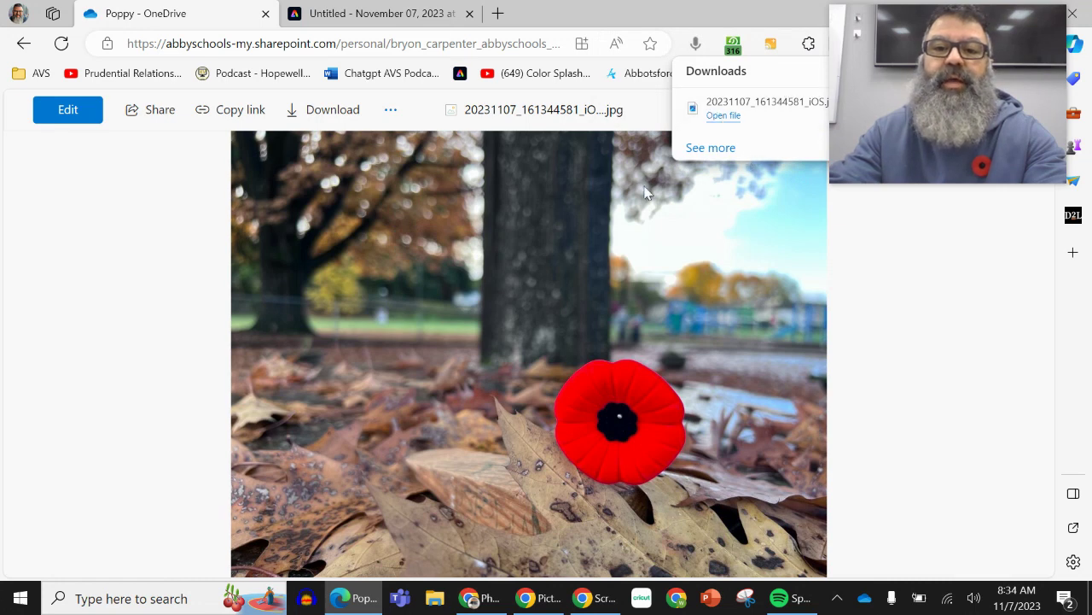
# Switch back to Adobe Express and rename the new project "Poppy Art Fusion 6-8 Nov 7, 2023" followed by the creator's surname
pyautogui.click(392, 14)
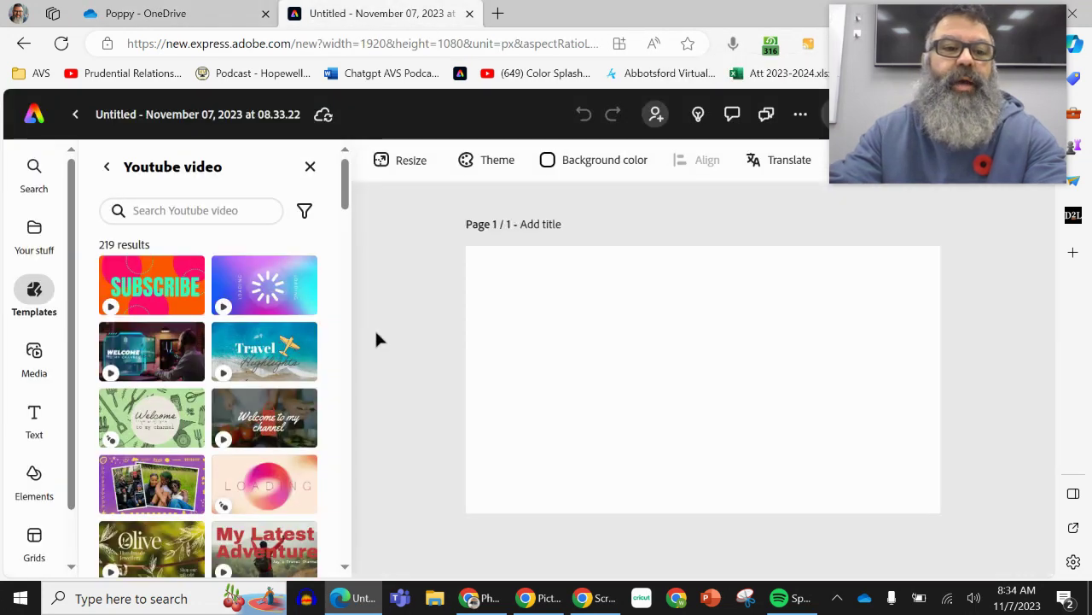
pyautogui.click(143, 109)
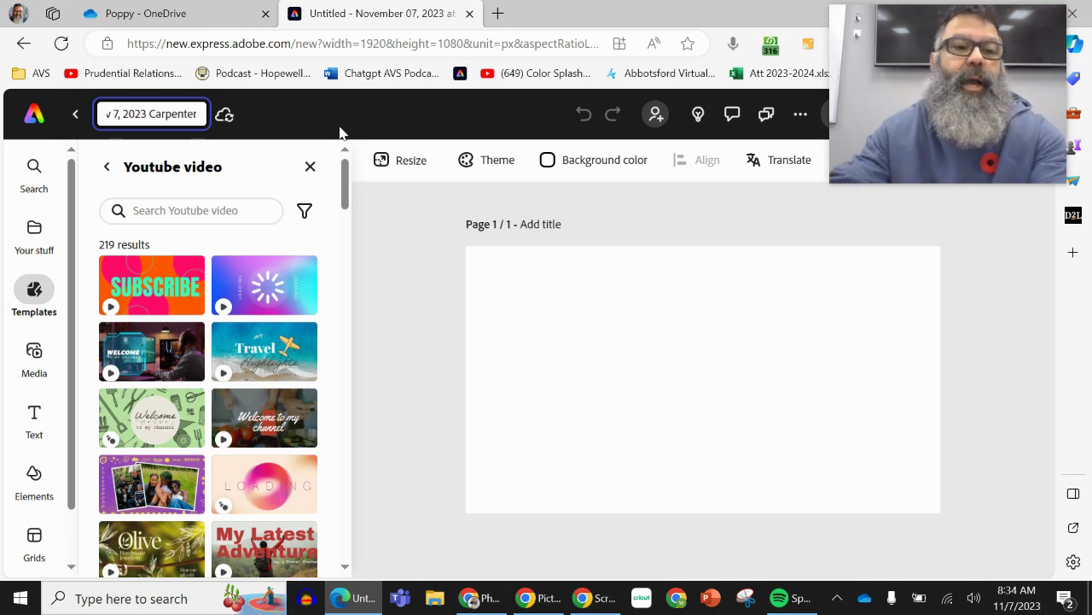
pyautogui.press('Escape')
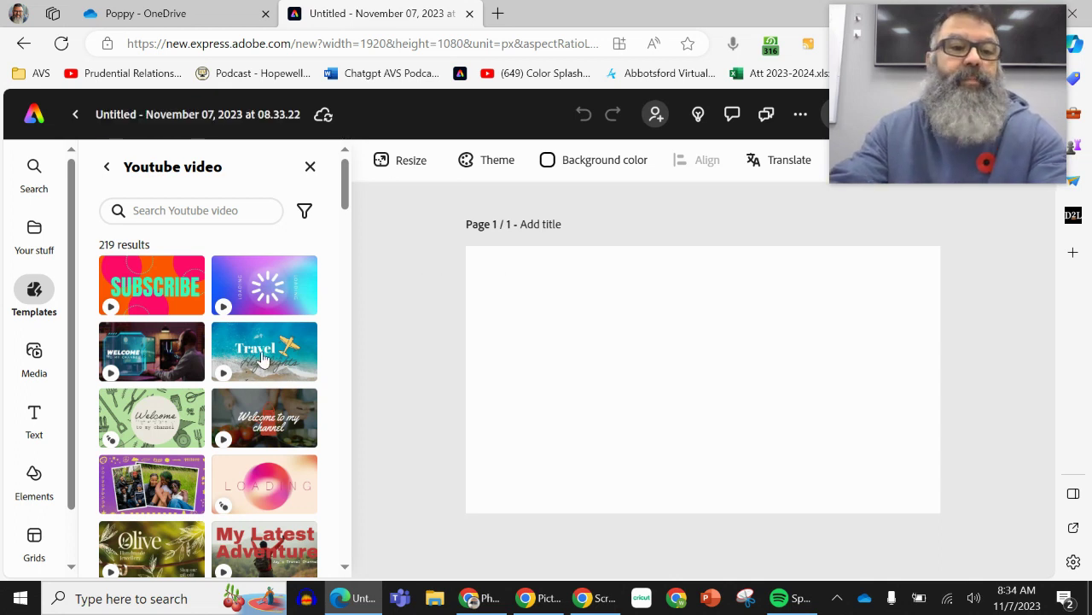
# Upload the photo 20231107_161344581_iOS from the Downloads folder onto the blank page
pyautogui.click(34, 358)
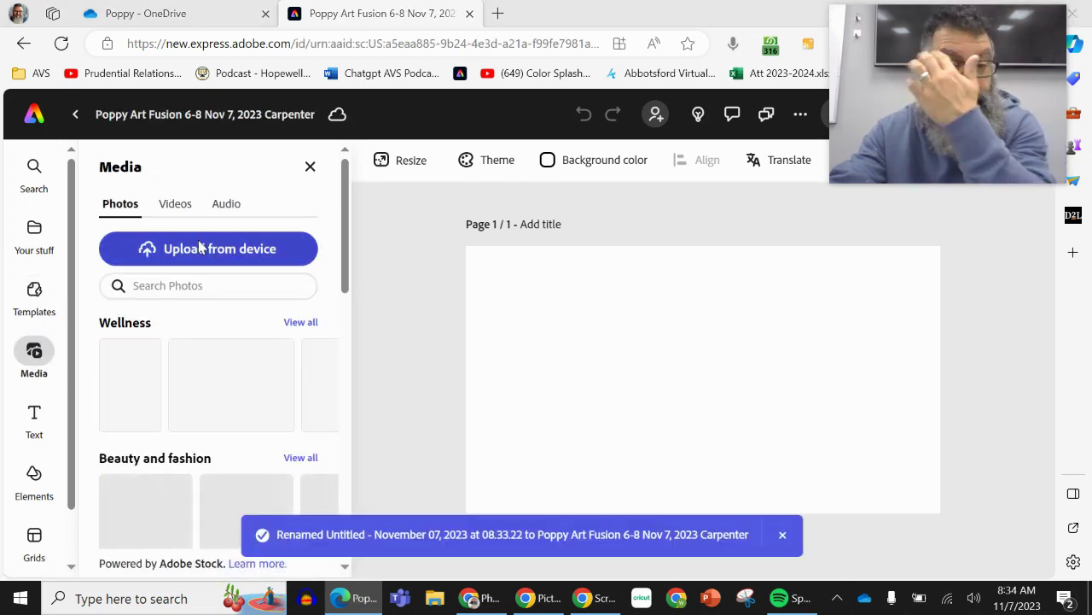
pyautogui.click(200, 247)
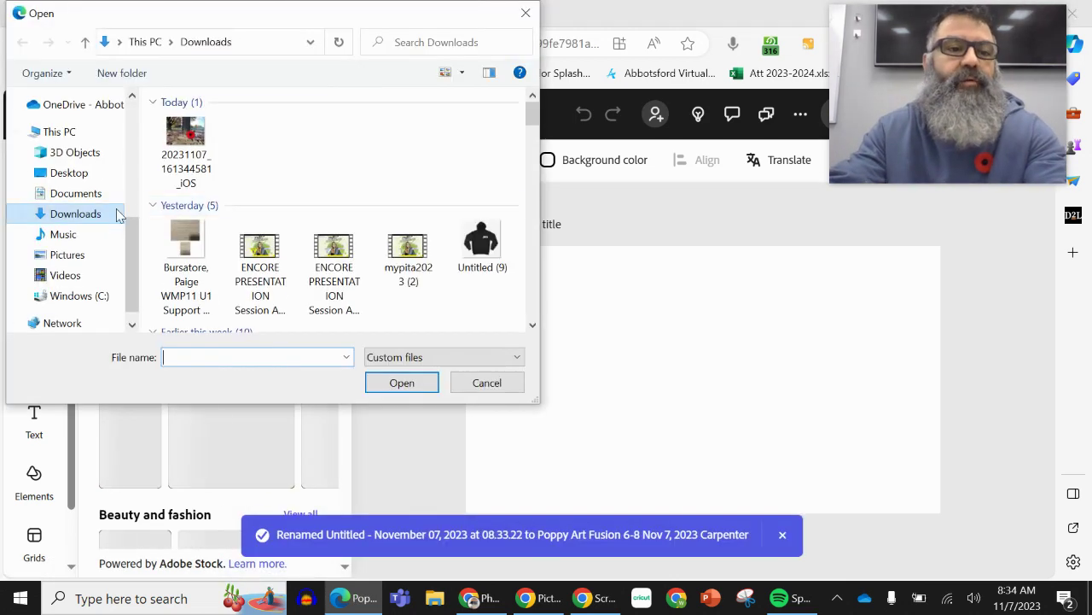
pyautogui.click(186, 141)
pyautogui.click(401, 382)
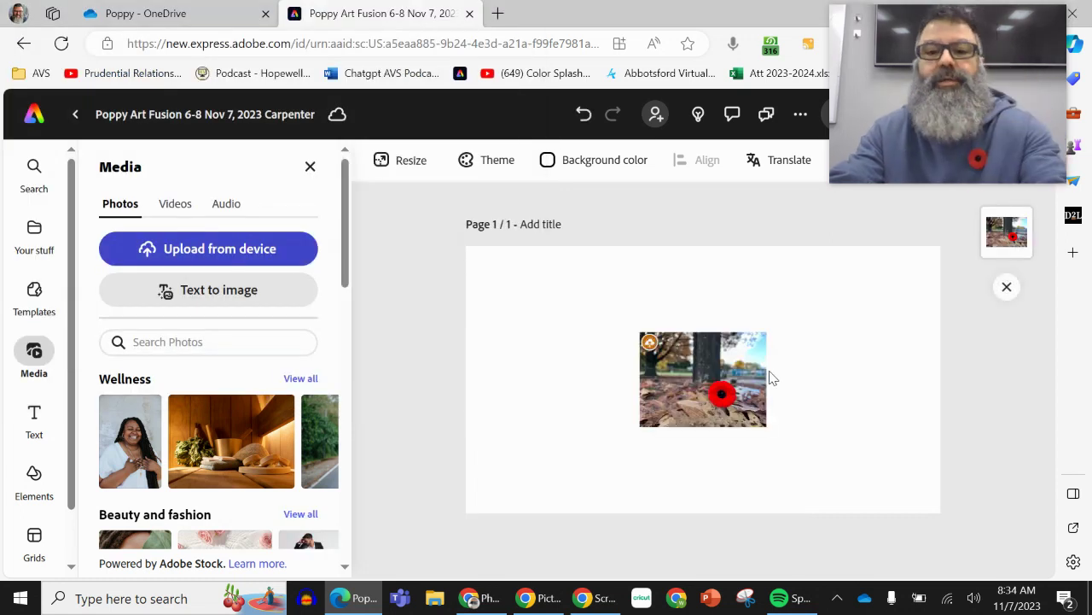
# Move and enlarge the poppy photo until it covers the whole page, aligning its left side with the page's left edge
pyautogui.moveTo(728, 381); pyautogui.dragTo(551, 270)
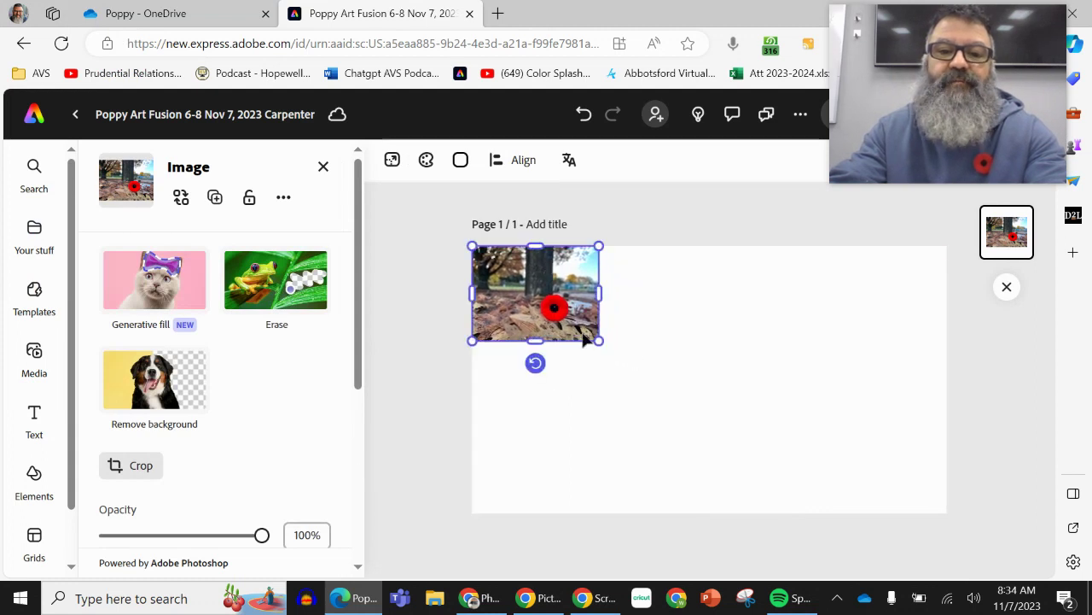
pyautogui.moveTo(599, 341); pyautogui.dragTo(920, 490)
pyautogui.moveTo(814, 401); pyautogui.dragTo(841, 365)
pyautogui.moveTo(795, 322); pyautogui.dragTo(746, 277)
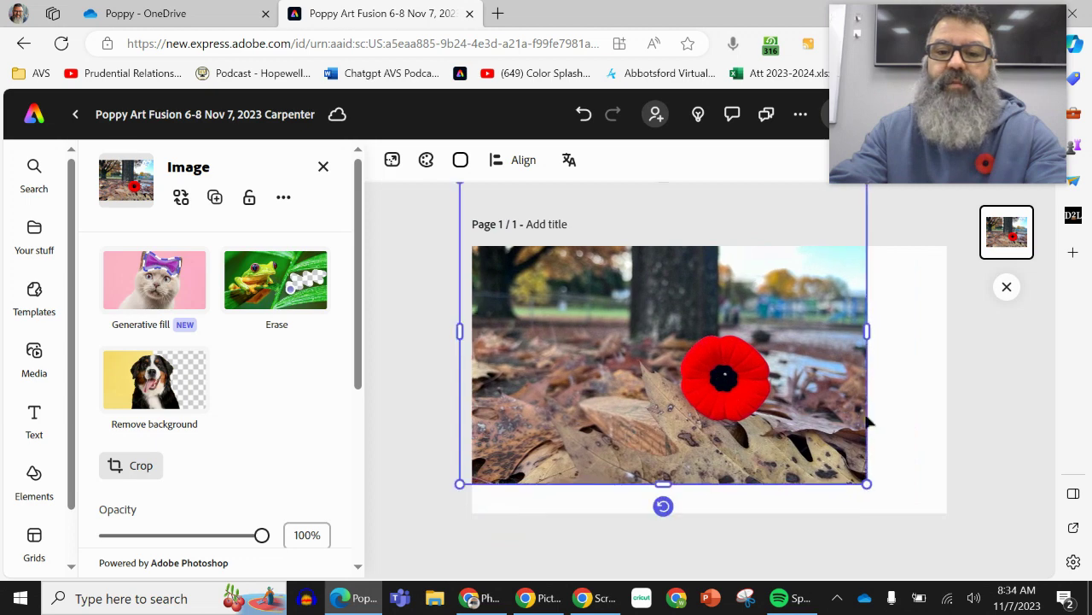
pyautogui.moveTo(866, 485); pyautogui.dragTo(956, 523)
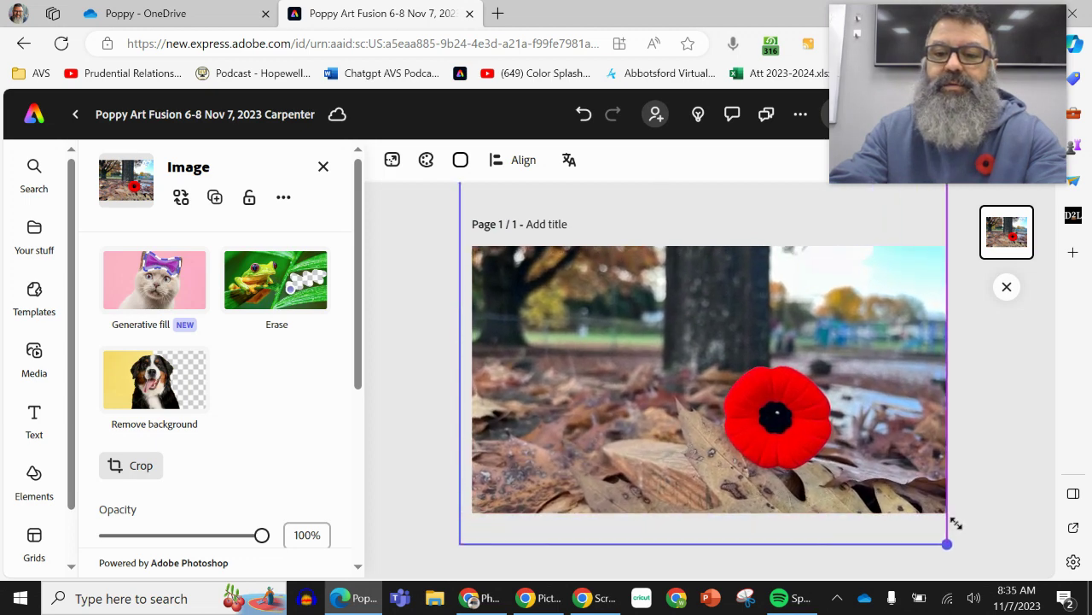
pyautogui.moveTo(877, 401); pyautogui.dragTo(898, 393)
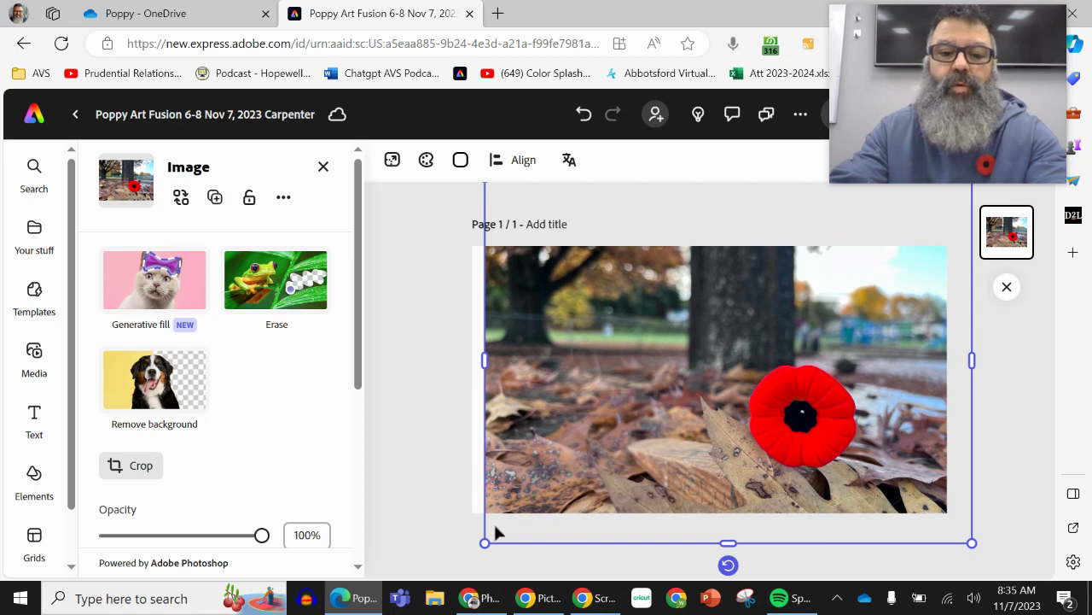
pyautogui.moveTo(485, 542); pyautogui.dragTo(471, 551)
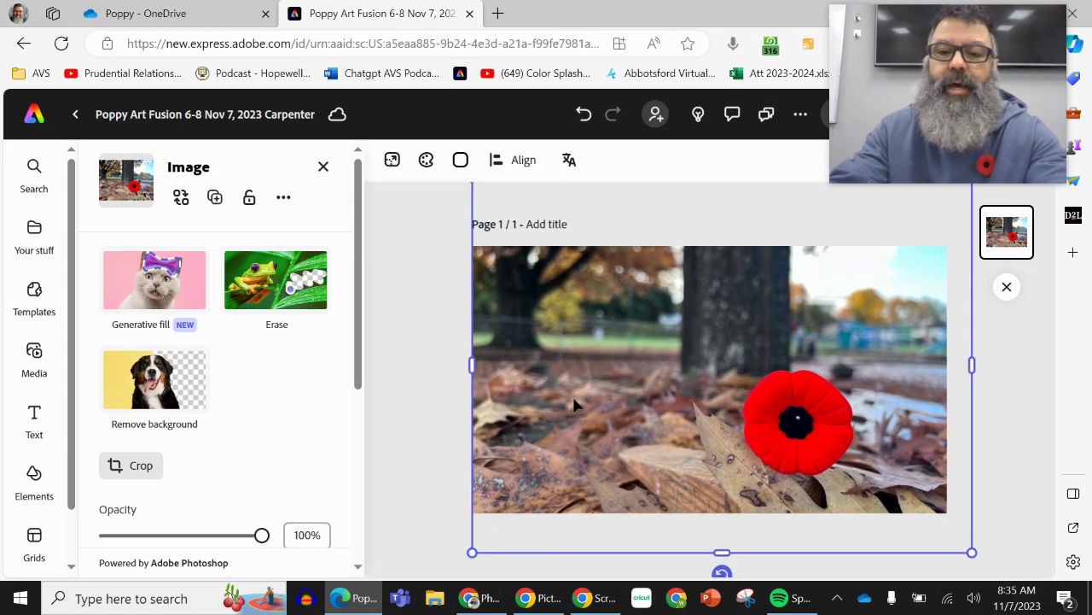
# Crop the photo's overhanging bottom, top and right sides to the page edges, viewing the page at 25% zoom, and deselect it
pyautogui.moveTo(717, 554); pyautogui.dragTo(722, 518)
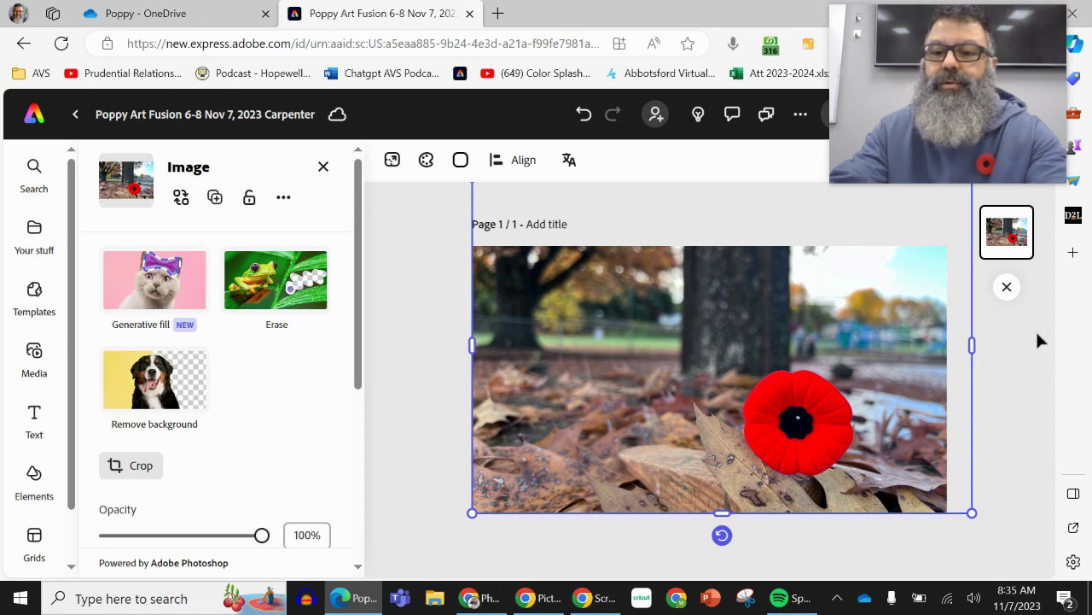
pyautogui.moveTo(1031, 80); pyautogui.dragTo(653, 135)
pyautogui.click(883, 160)
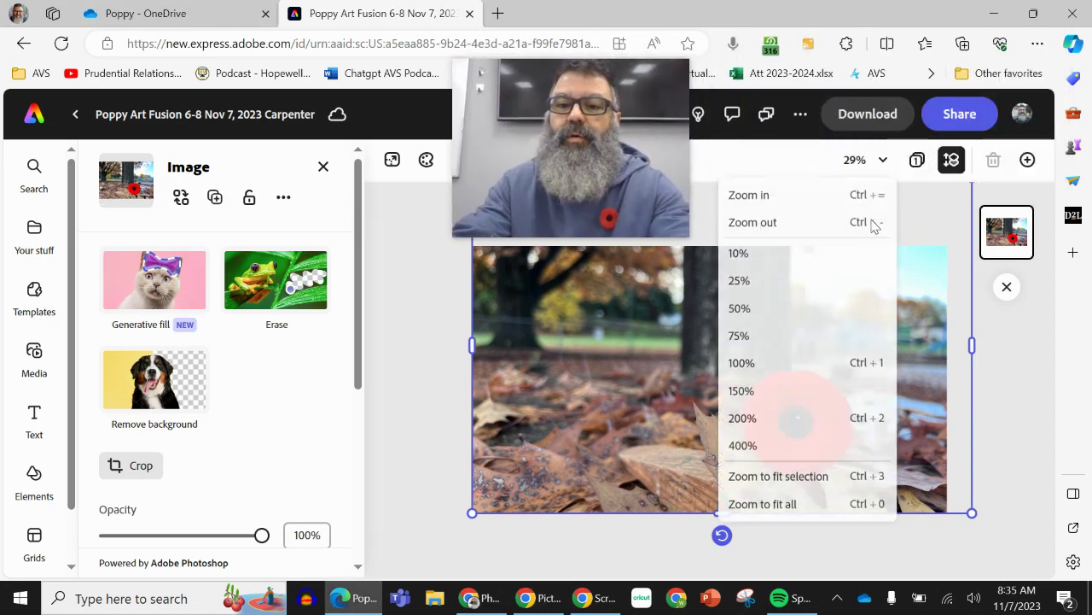
pyautogui.click(798, 308)
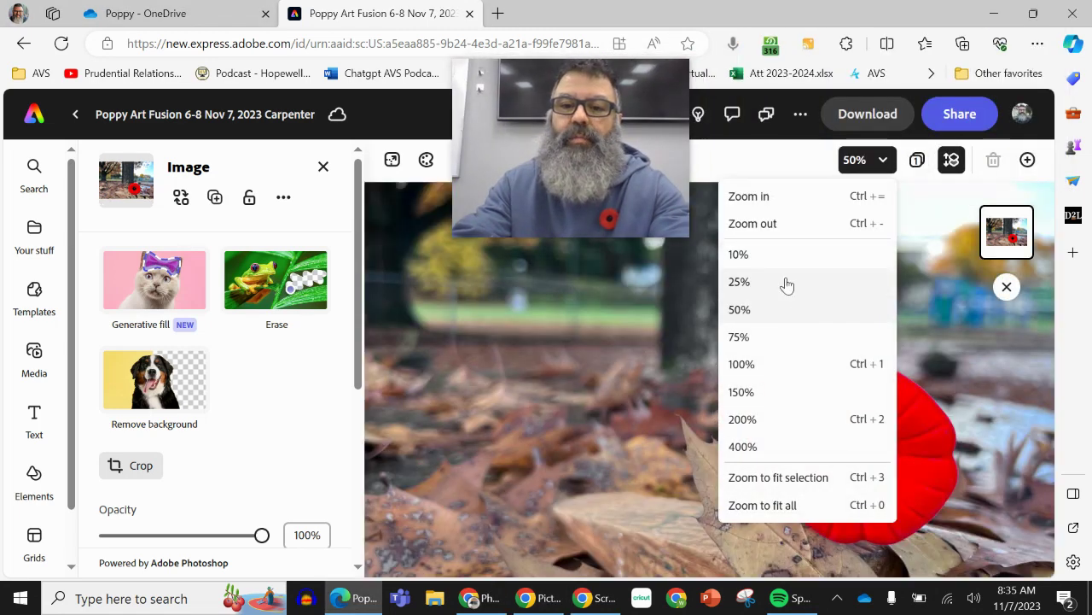
pyautogui.click(786, 283)
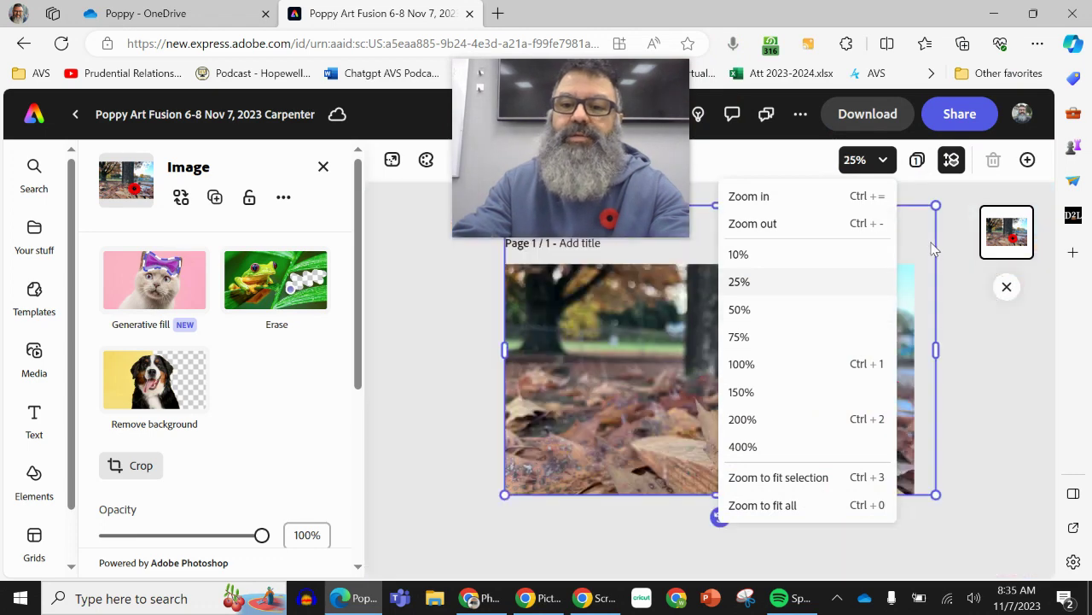
pyautogui.click(933, 248)
pyautogui.moveTo(723, 207); pyautogui.dragTo(728, 264)
pyautogui.moveTo(941, 378); pyautogui.dragTo(915, 380)
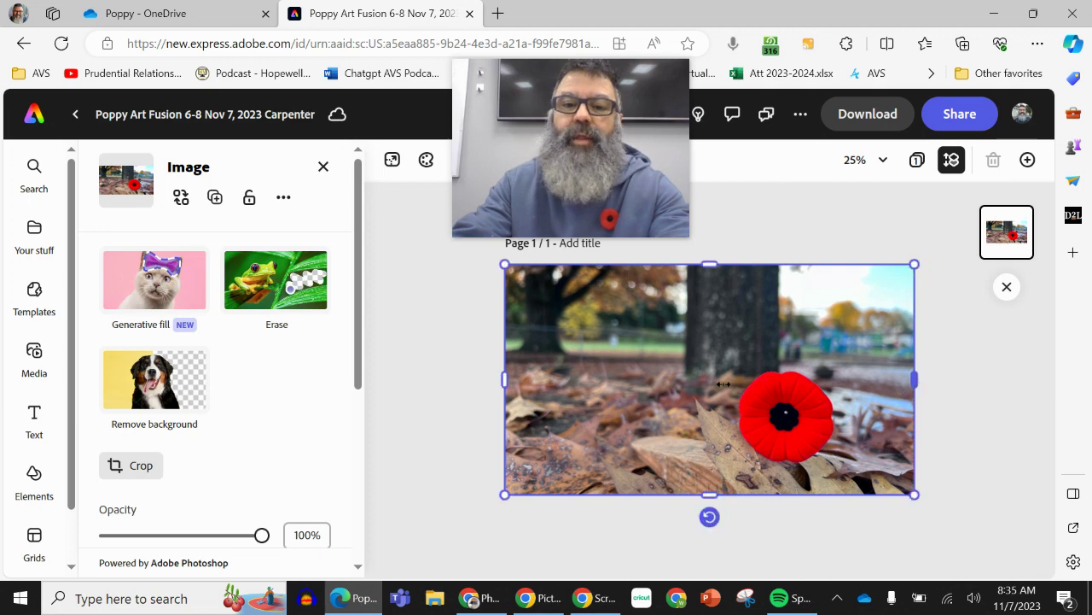
pyautogui.click(471, 358)
pyautogui.moveTo(581, 134); pyautogui.dragTo(259, 461)
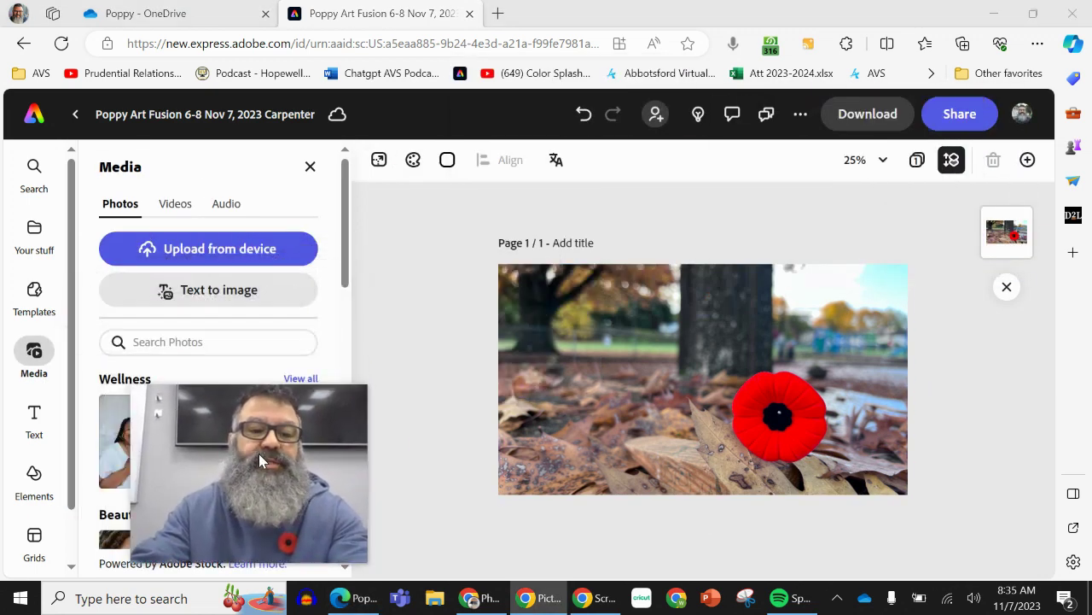
# Duplicate the full-page poppy photo and position the copy exactly over the original
pyautogui.click(771, 359)
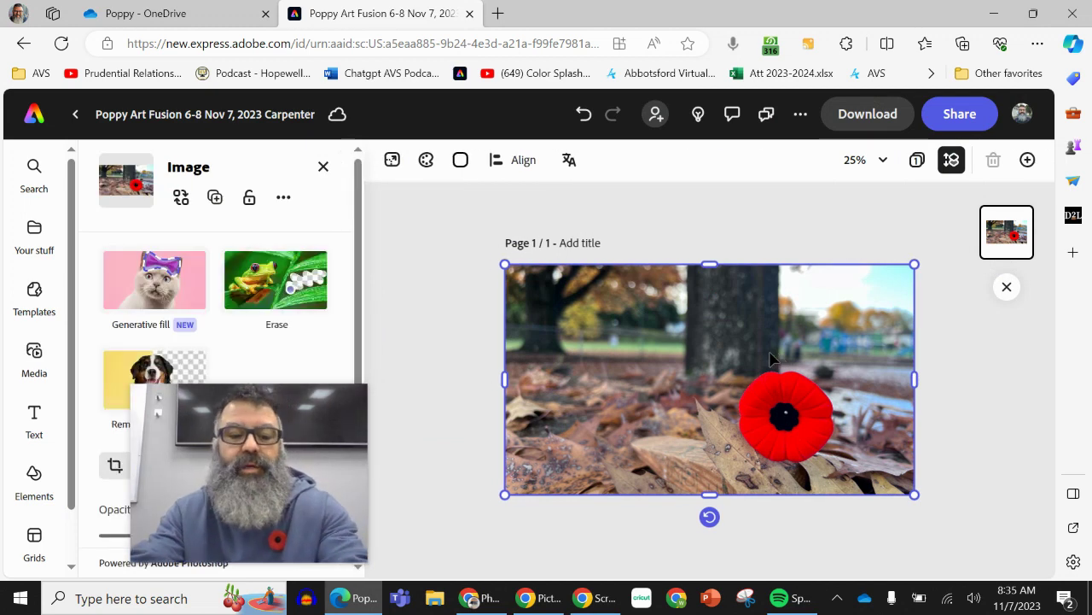
pyautogui.click(215, 198)
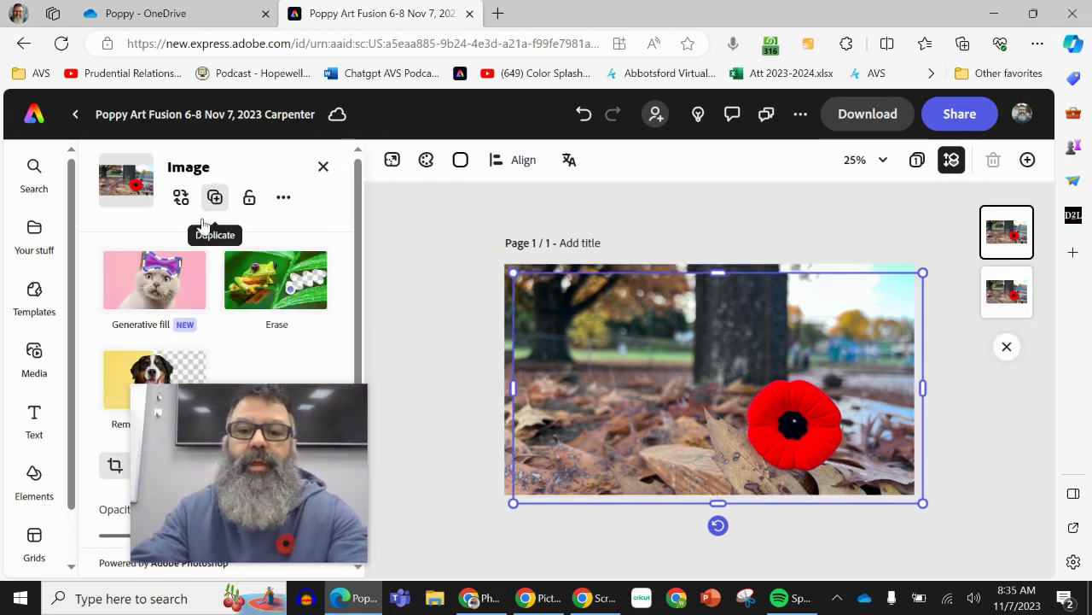
pyautogui.moveTo(794, 367); pyautogui.dragTo(786, 344)
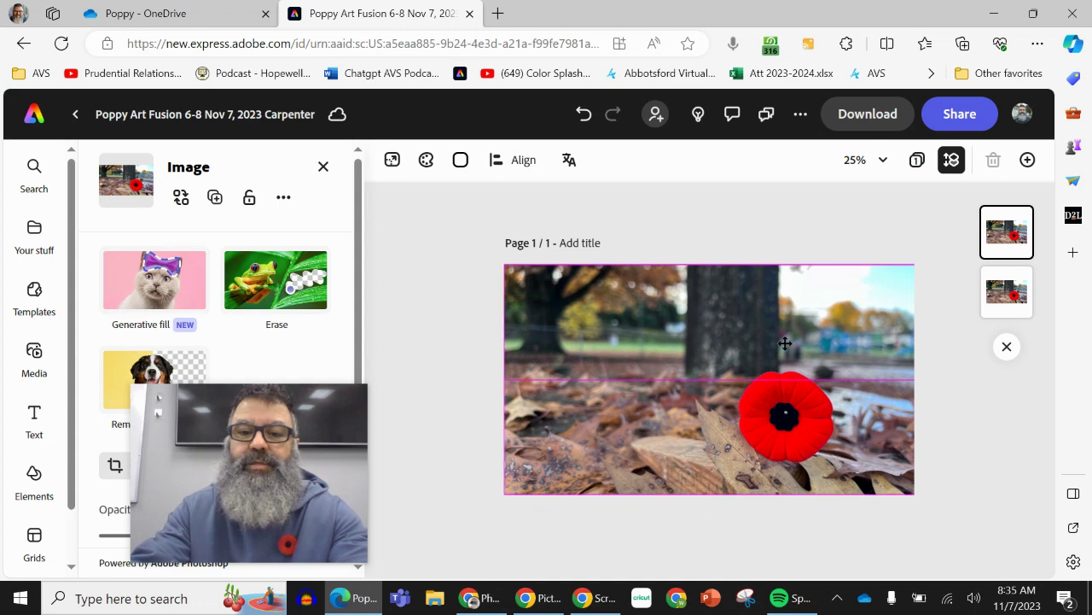
pyautogui.click(786, 344)
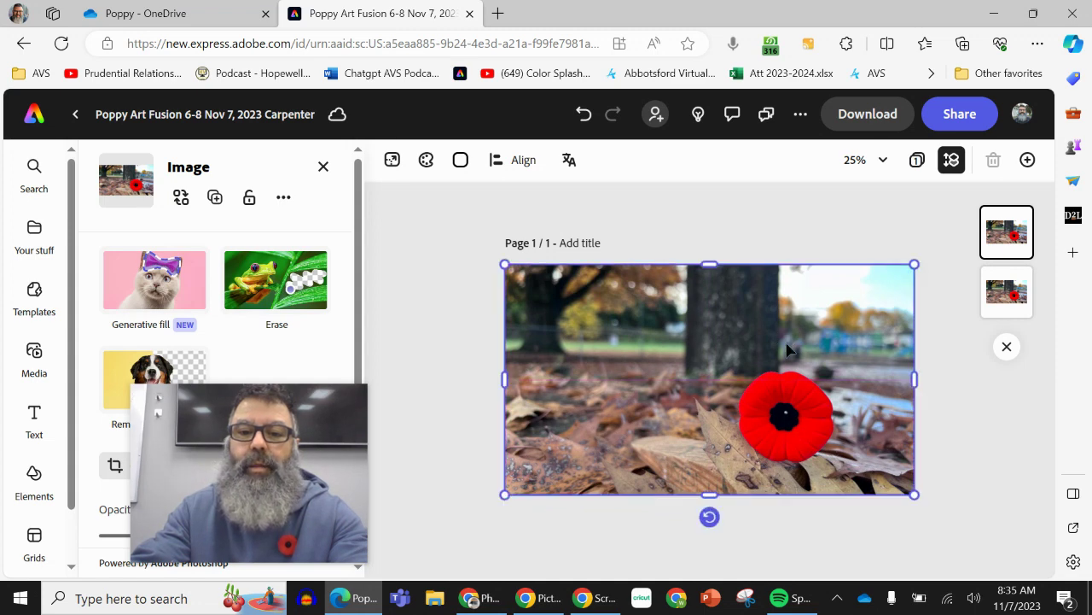
# Select both stacked photos together and check the alignment options available for them
pyautogui.click(956, 389)
pyautogui.hotkey('ctrl', 'a')
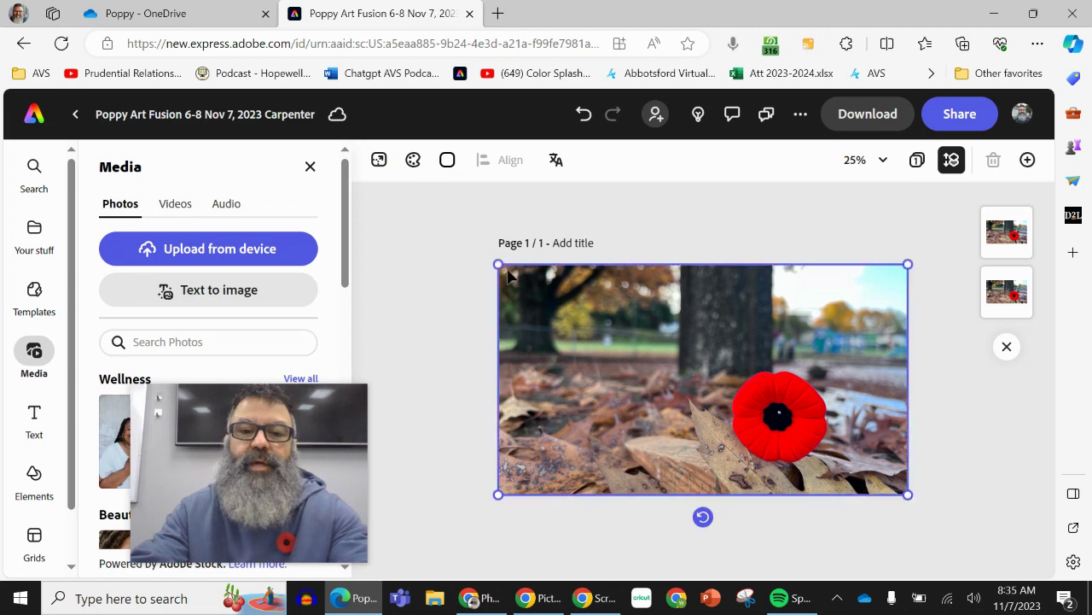
pyautogui.click(451, 235)
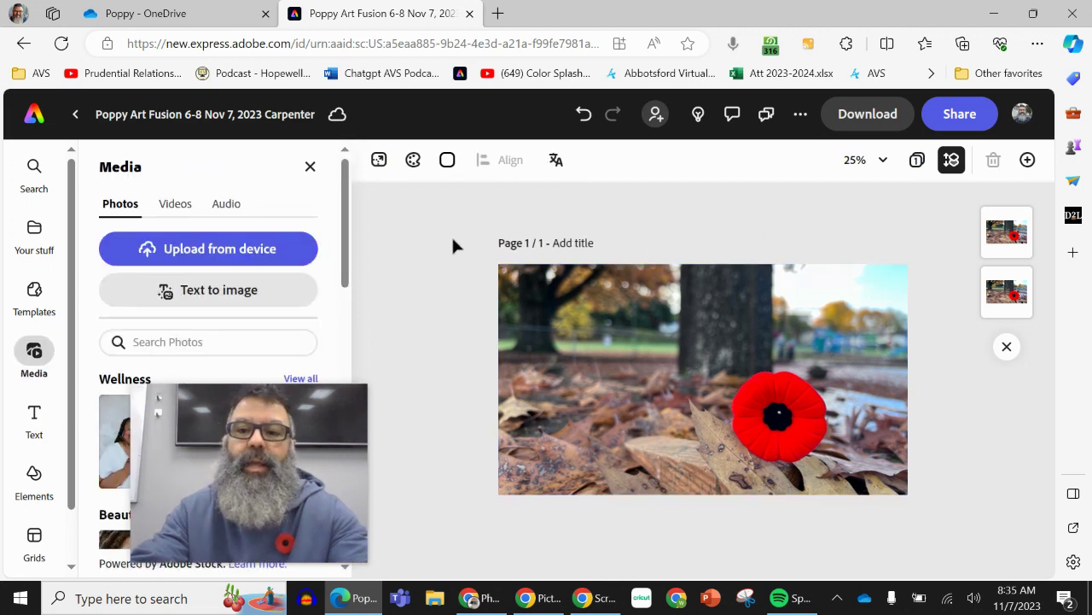
pyautogui.hotkey('ctrl', 'a')
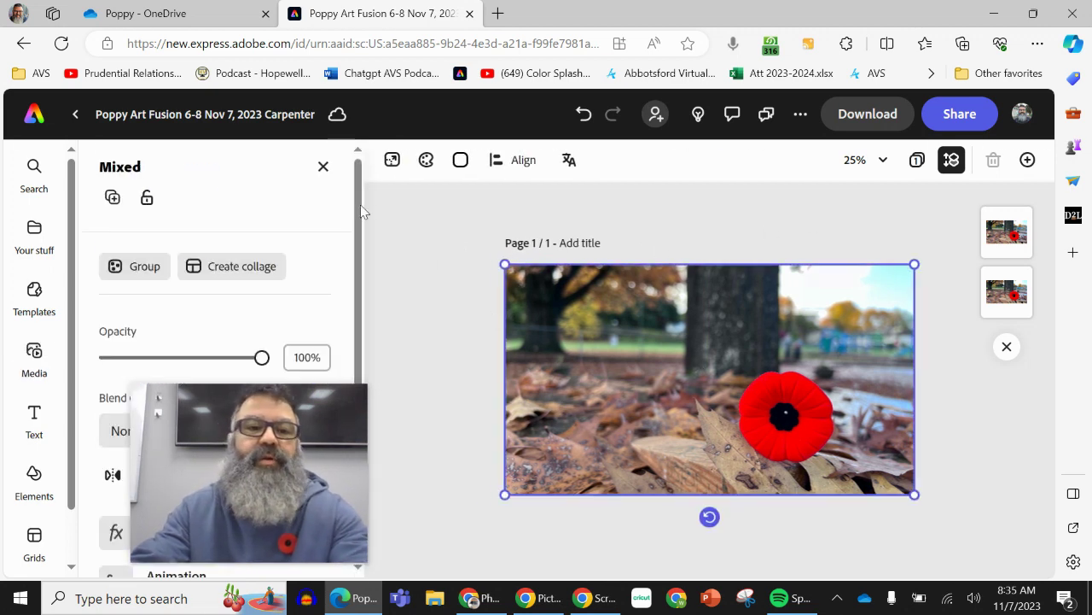
pyautogui.click(505, 166)
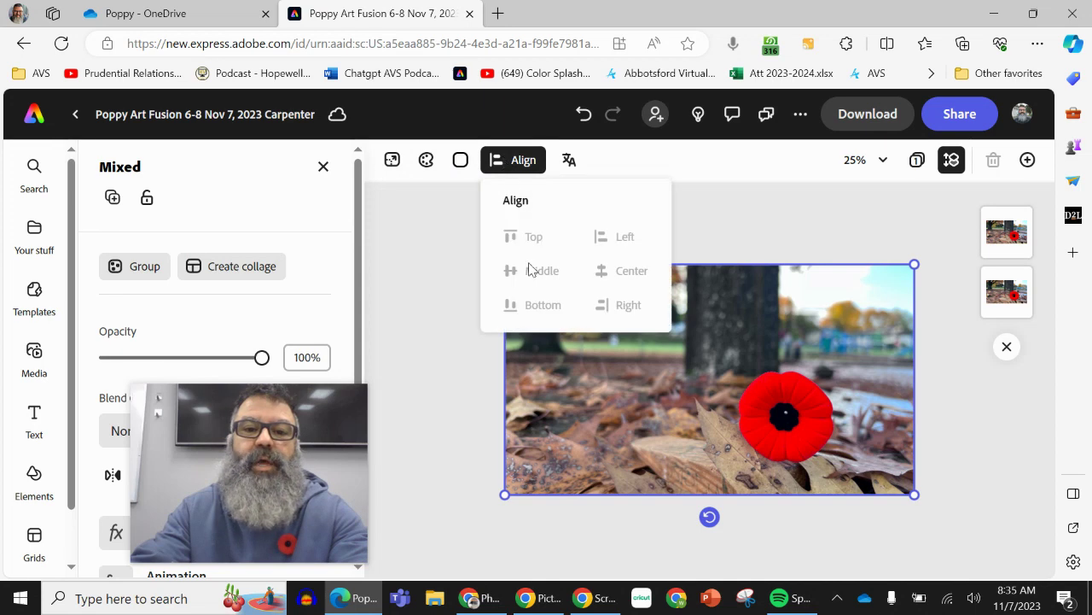
pyautogui.click(987, 465)
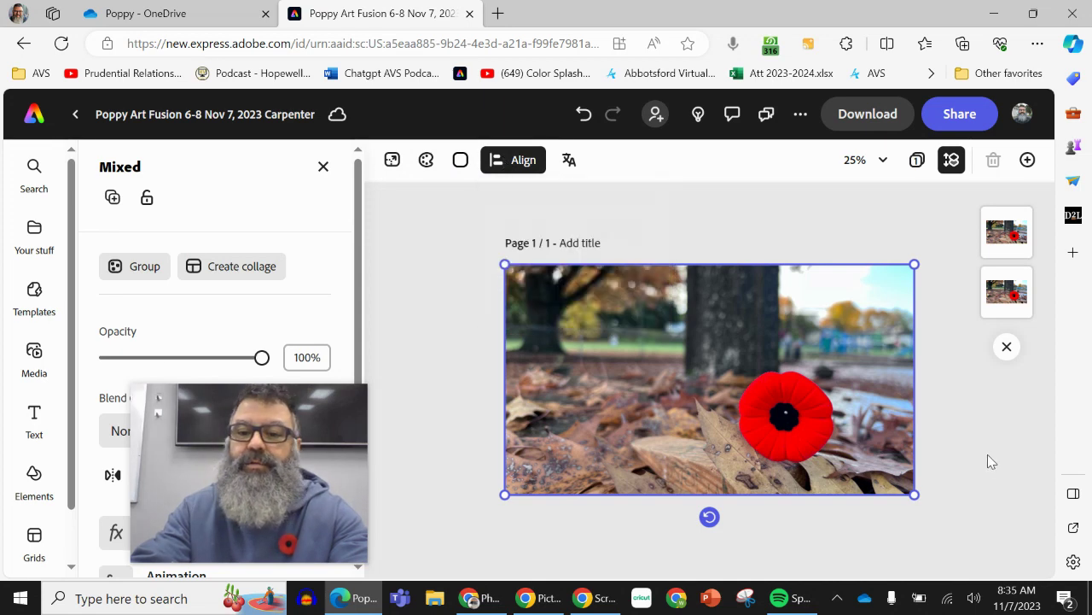
# Remove the background from the upper copy of the photo so that only the poppy is kept, and deselect it
pyautogui.click(762, 369)
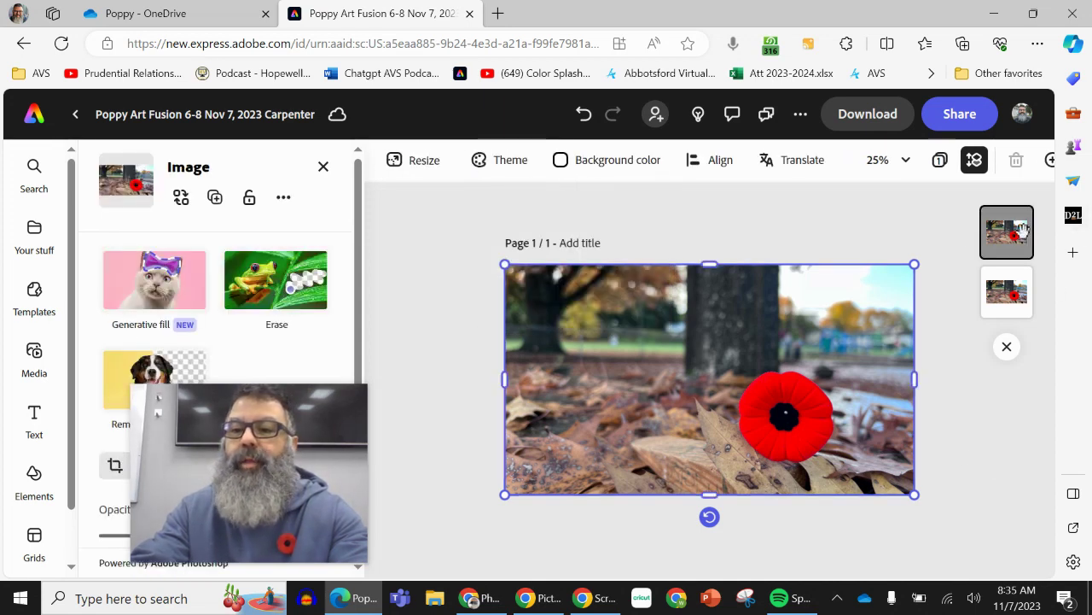
pyautogui.click(975, 161)
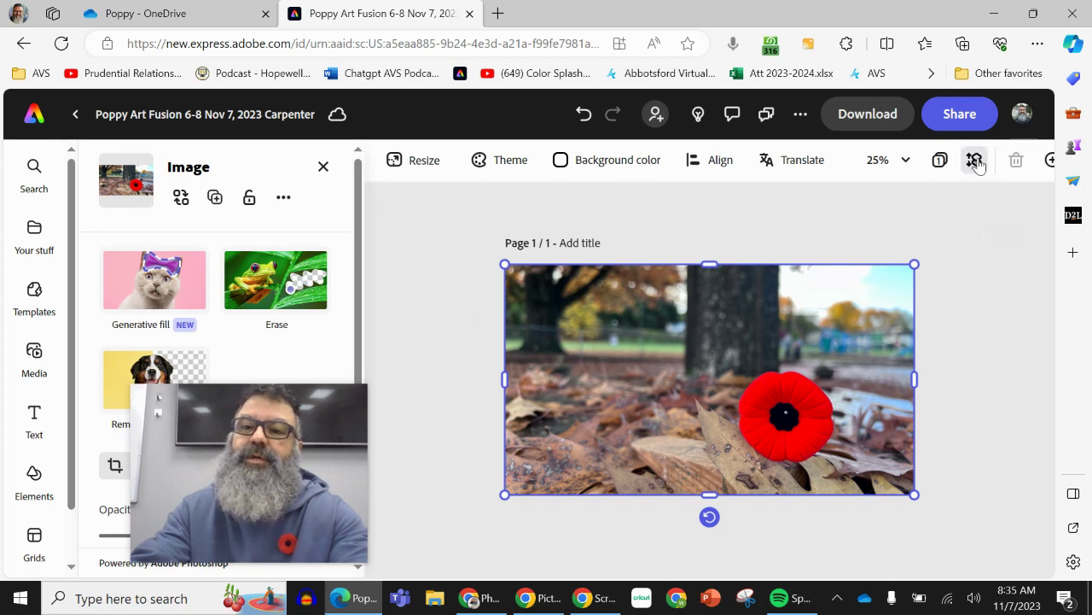
pyautogui.click(975, 161)
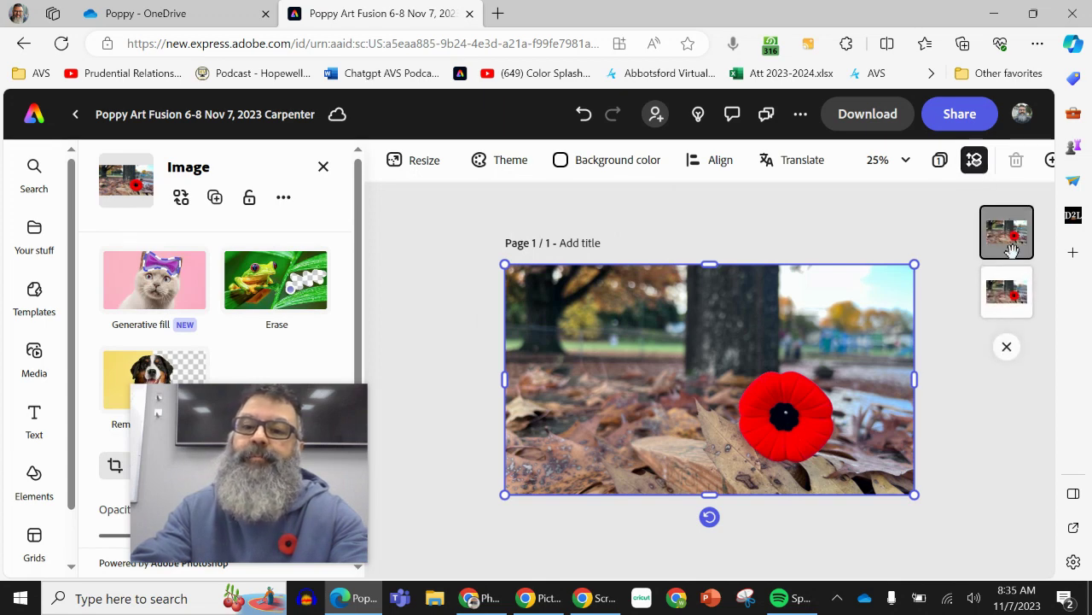
pyautogui.moveTo(311, 416); pyautogui.dragTo(1005, 436)
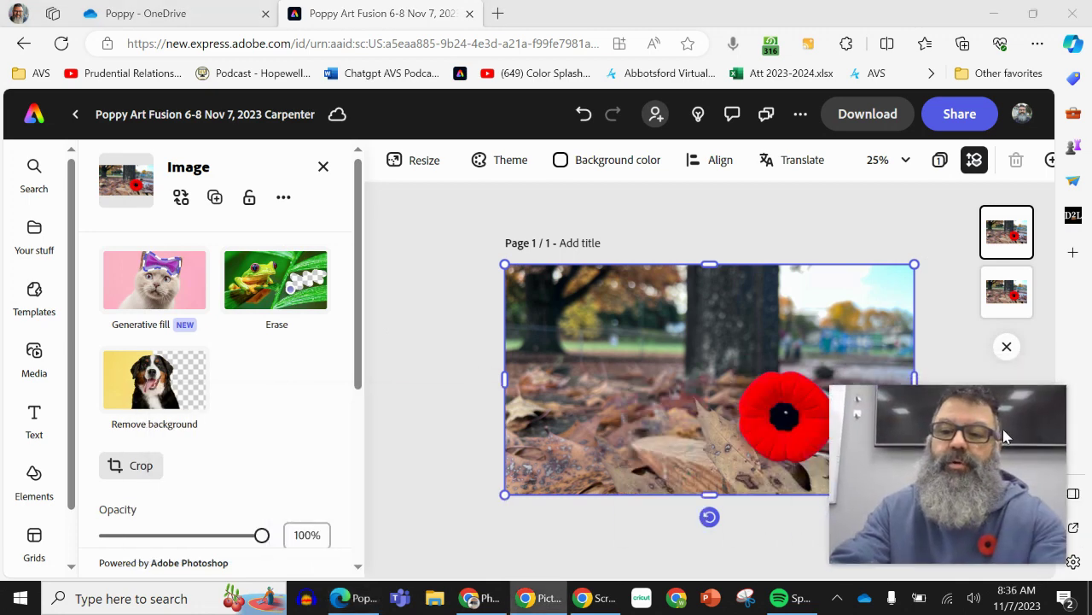
pyautogui.click(166, 384)
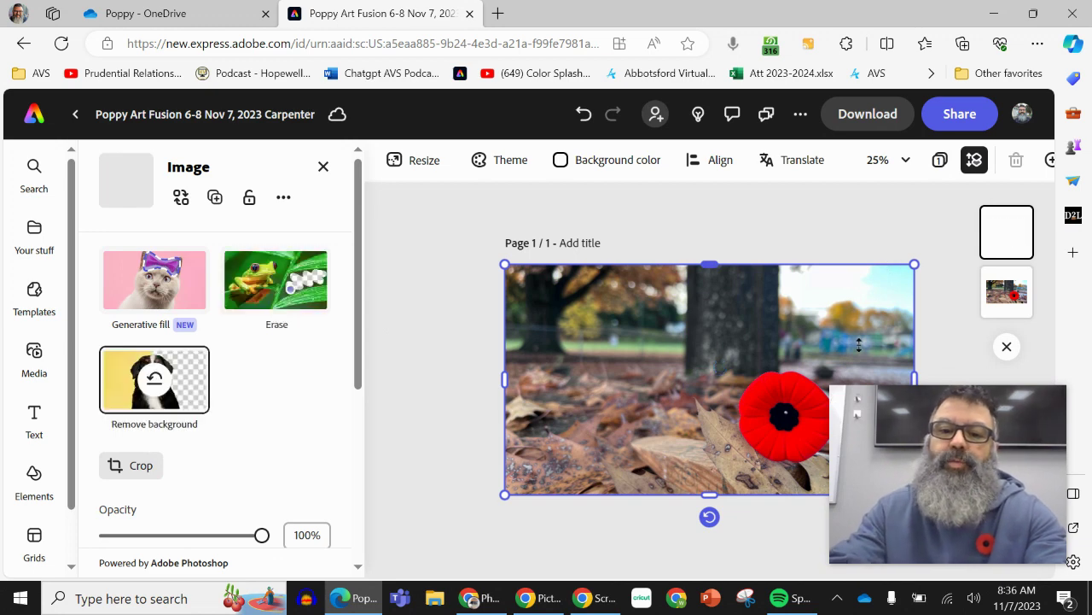
pyautogui.click(934, 213)
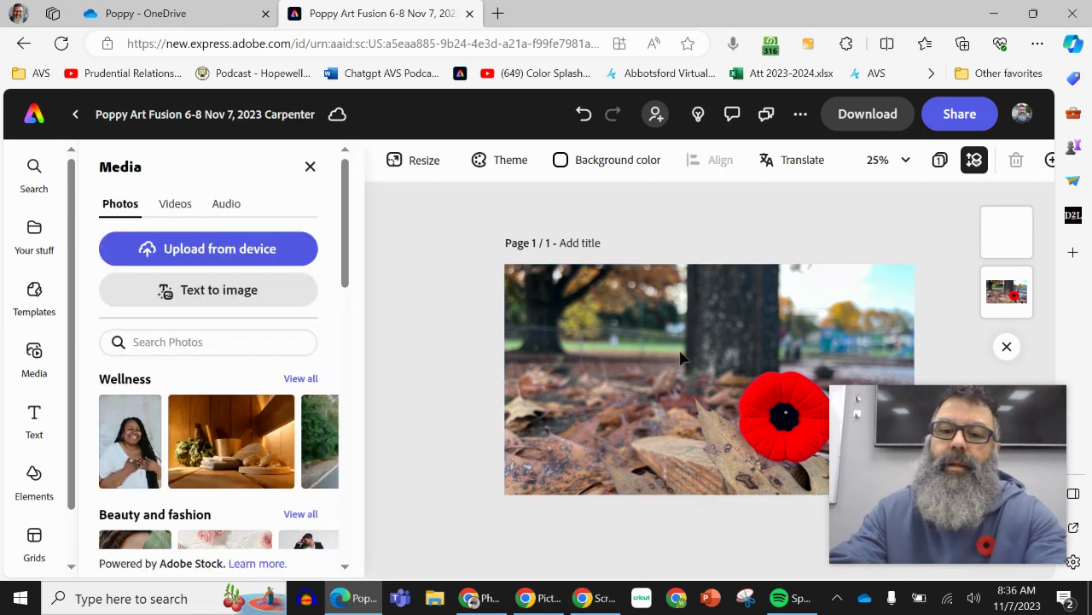
# Move the cut-out poppy away from the original flower to the page's upper-left corner
pyautogui.click(787, 385)
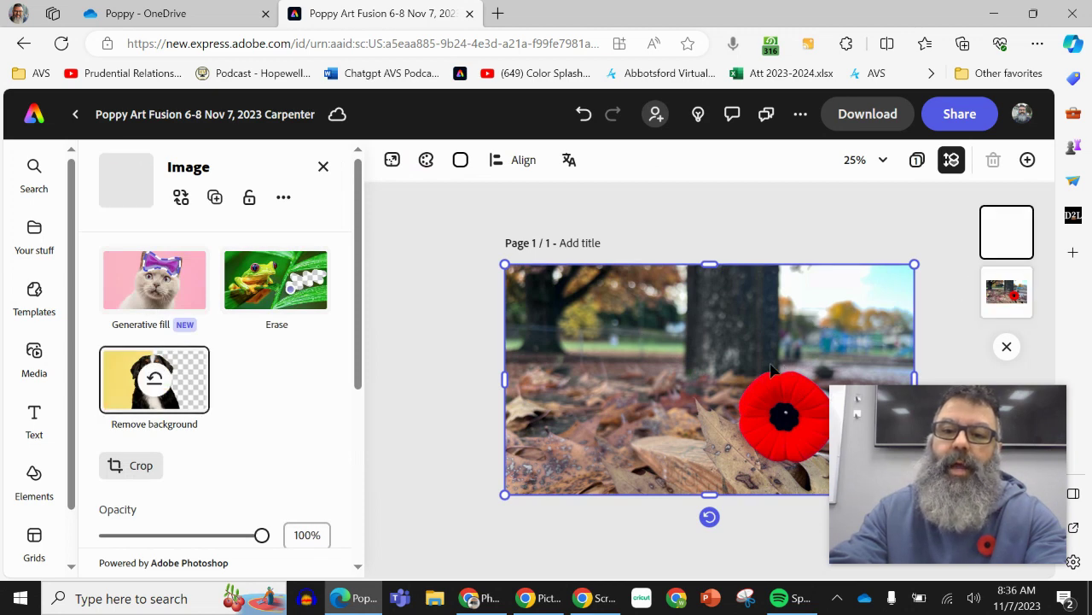
pyautogui.moveTo(726, 439); pyautogui.dragTo(681, 395)
pyautogui.moveTo(621, 288); pyautogui.dragTo(572, 261)
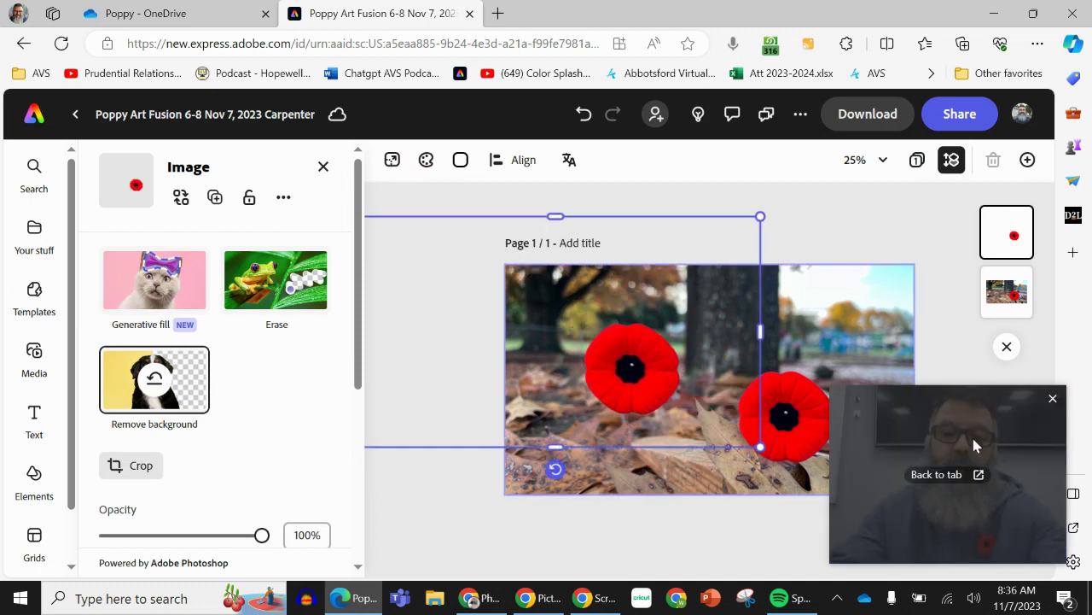
pyautogui.click(866, 320)
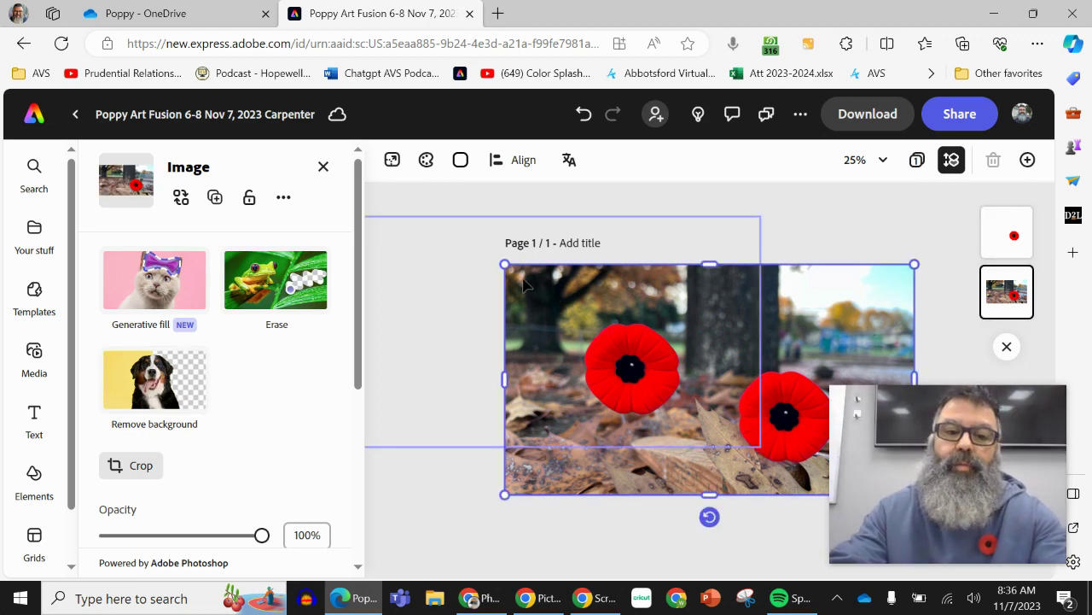
pyautogui.moveTo(681, 369); pyautogui.dragTo(566, 316)
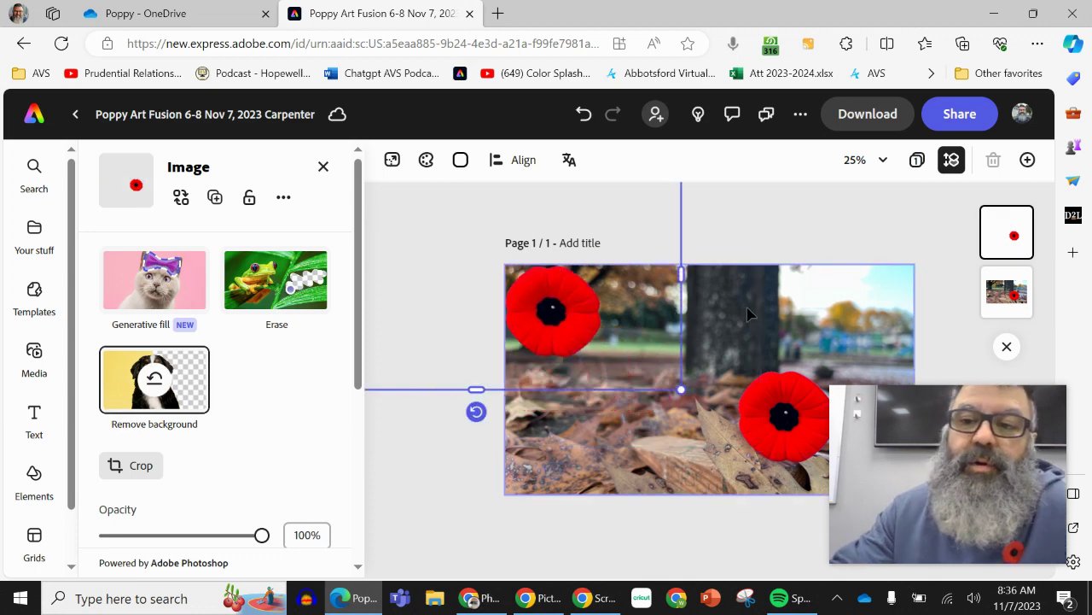
# Apply the Grayscale effect to the full-page background photo and browse the Duotone effects
pyautogui.click(784, 317)
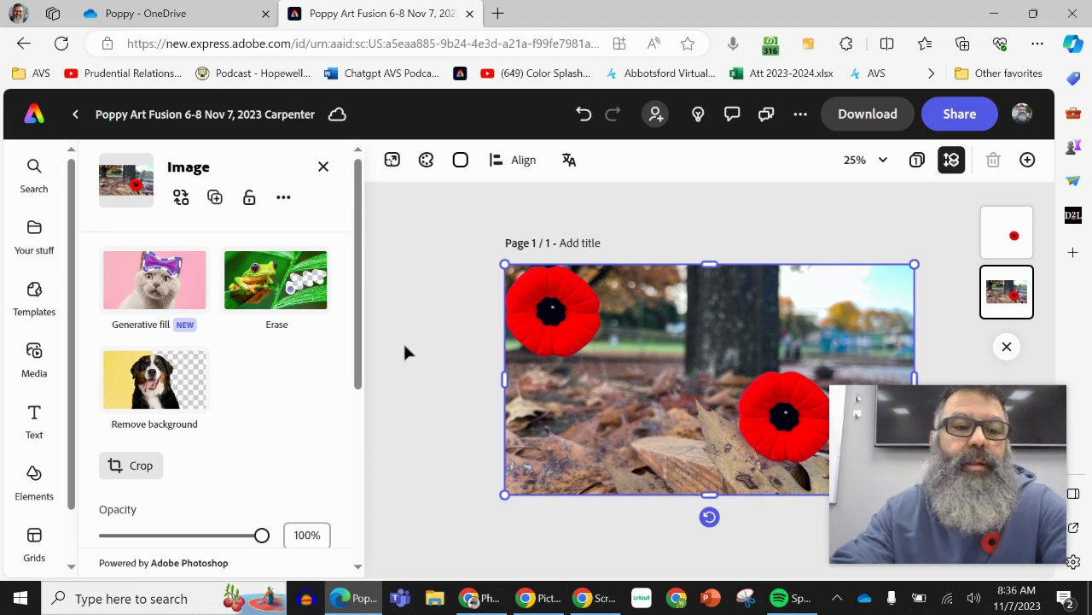
pyautogui.scroll(-4, 288, 440)
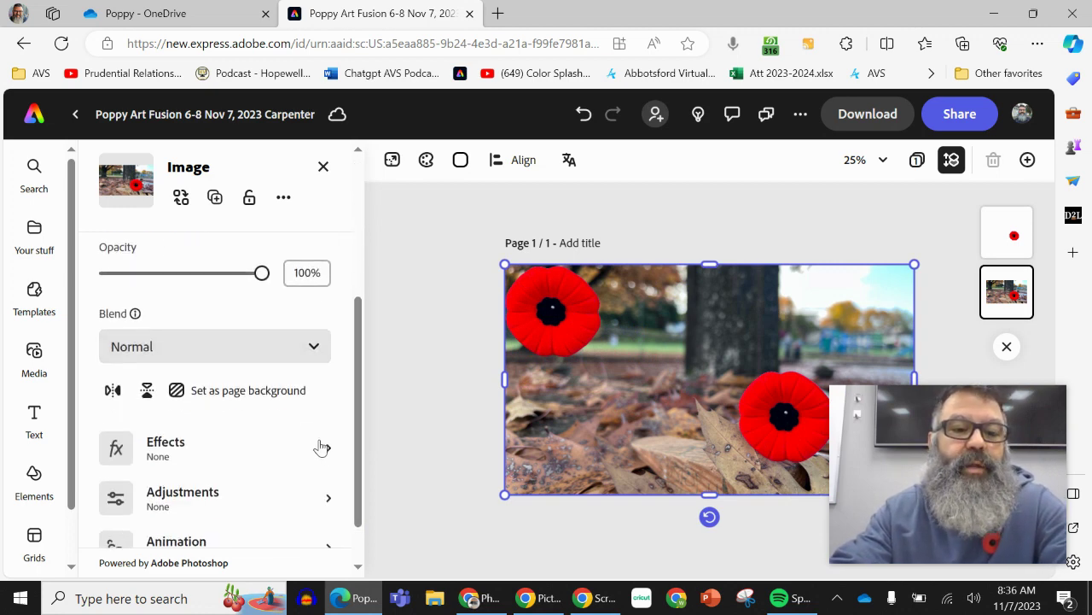
pyautogui.click(331, 452)
pyautogui.click(217, 293)
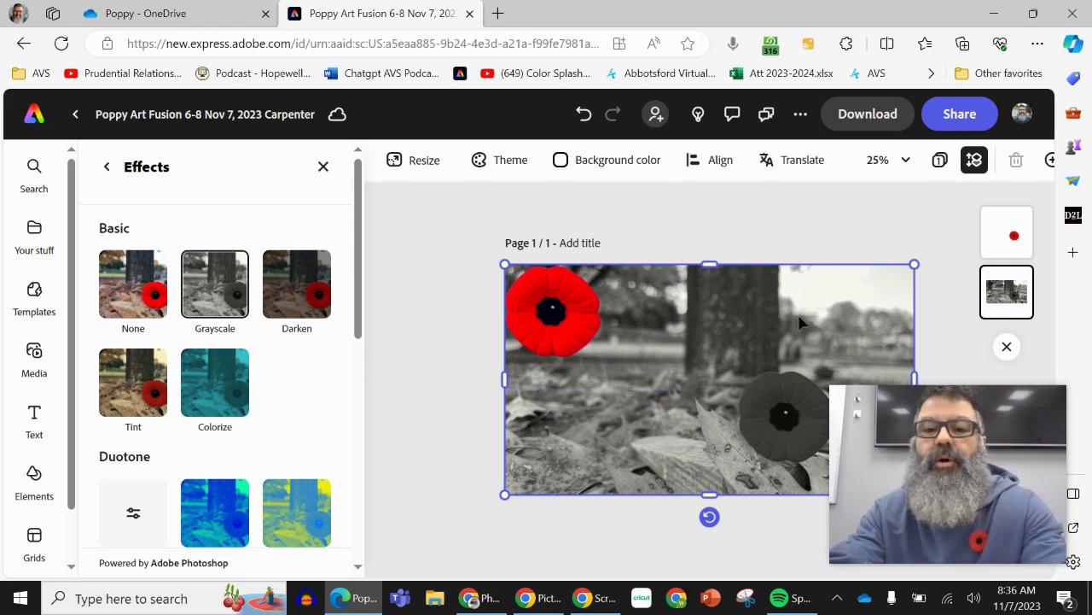
pyautogui.scroll(-4, 275, 385)
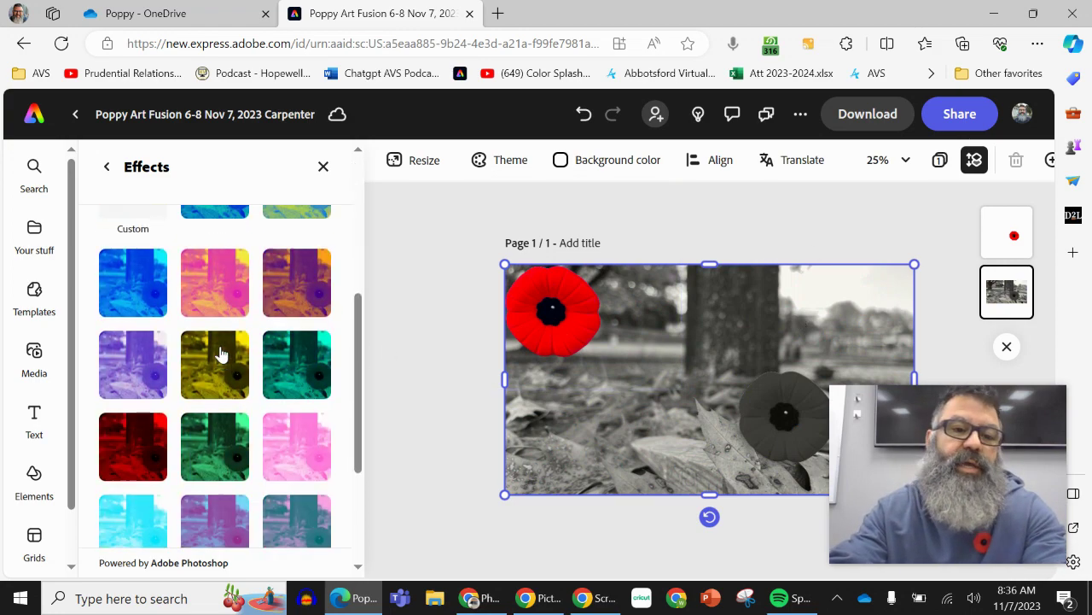
pyautogui.scroll(4, 221, 353)
pyautogui.scroll(-5, 268, 371)
pyautogui.scroll(4, 302, 329)
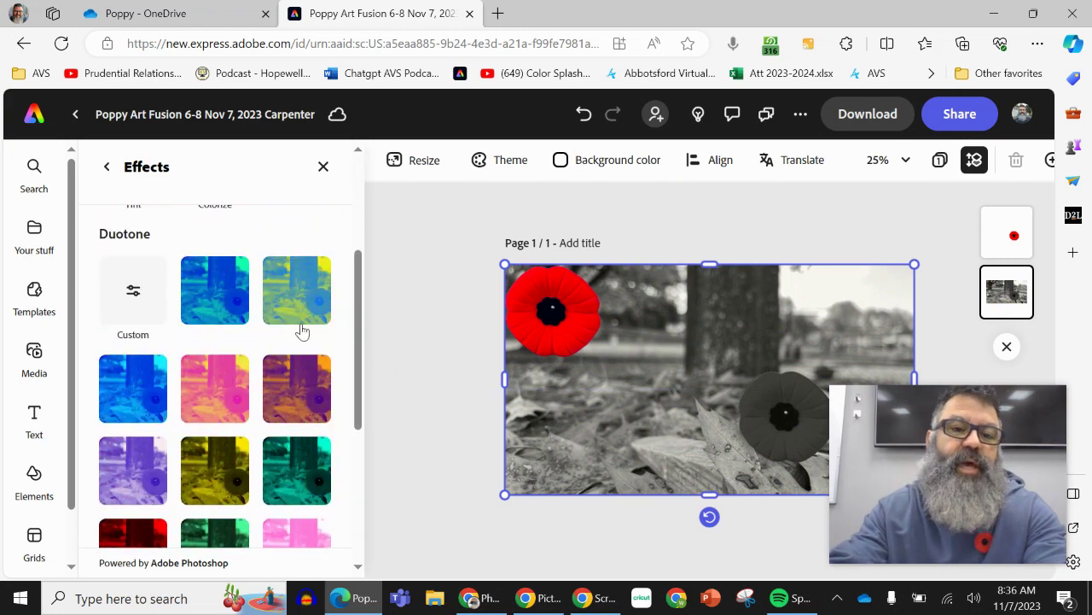
pyautogui.scroll(2, 320, 176)
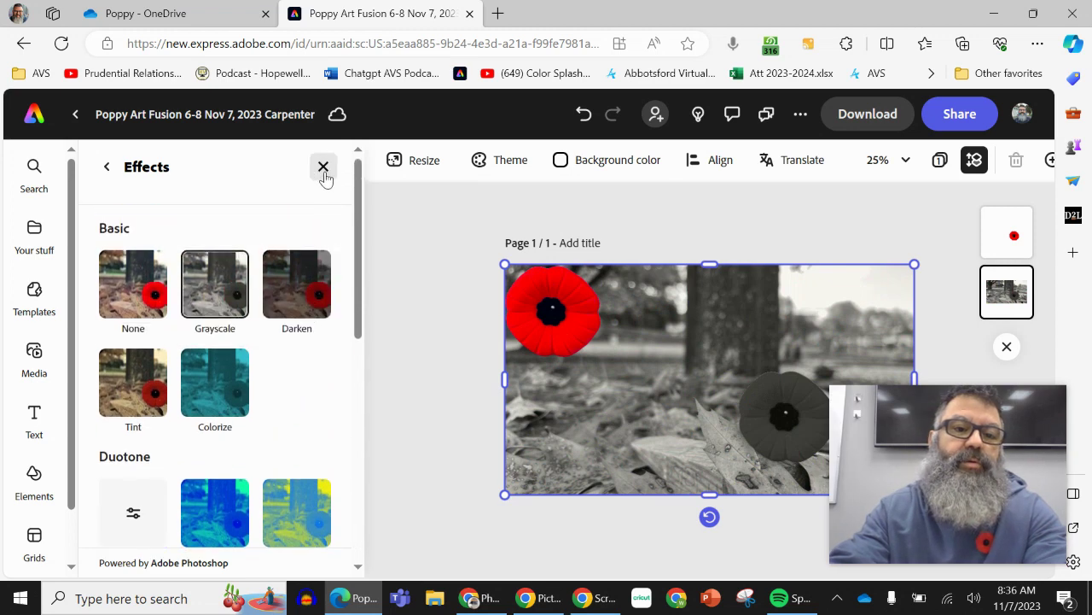
# Set the grayscale background photo's brightness to 35 and deselect it
pyautogui.click(107, 167)
pyautogui.scroll(-5, 244, 344)
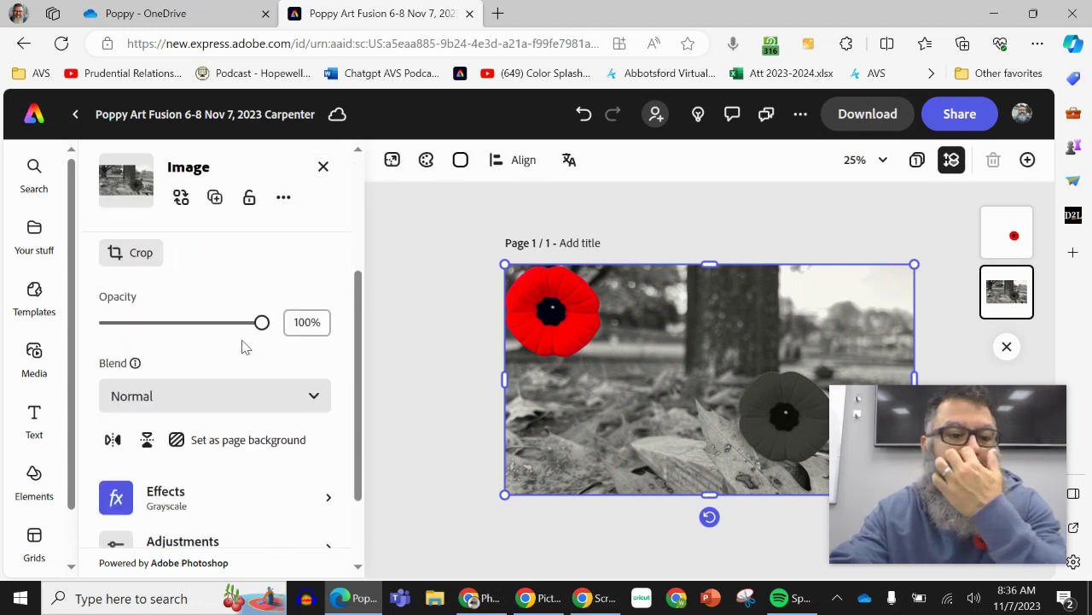
pyautogui.click(312, 440)
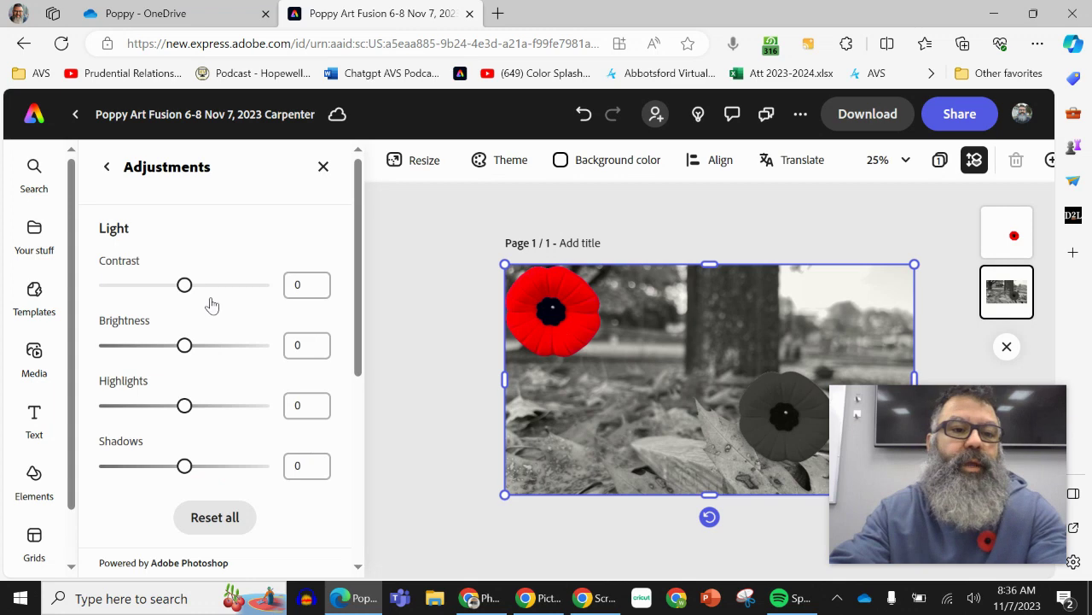
pyautogui.moveTo(222, 345)
pyautogui.mouseDown()
pyautogui.moveTo(239, 346)
pyautogui.moveTo(189, 347)
pyautogui.moveTo(213, 347)
pyautogui.mouseUp()
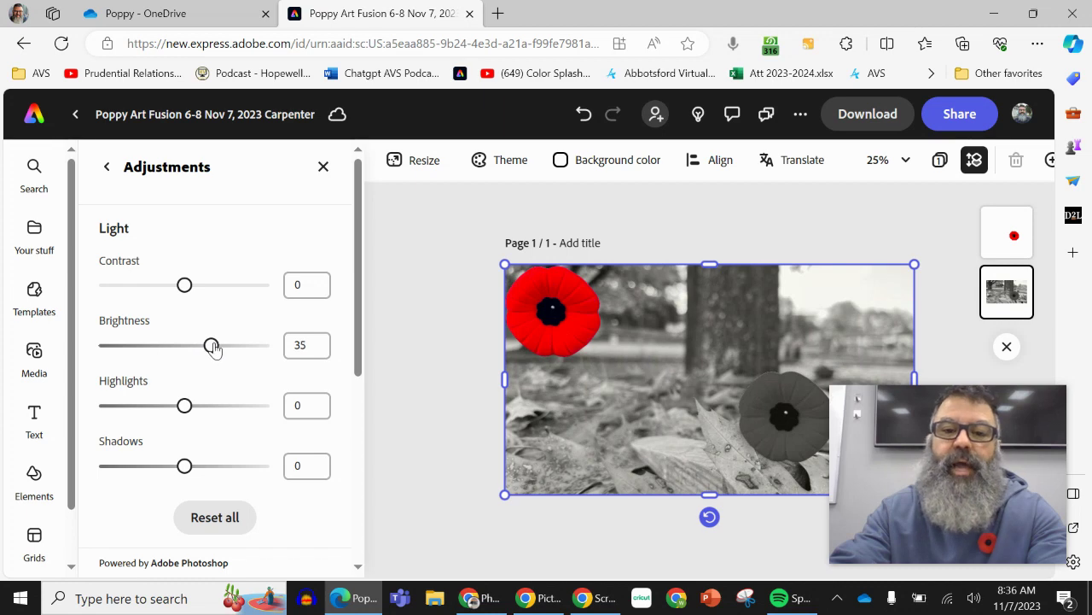
pyautogui.click(457, 316)
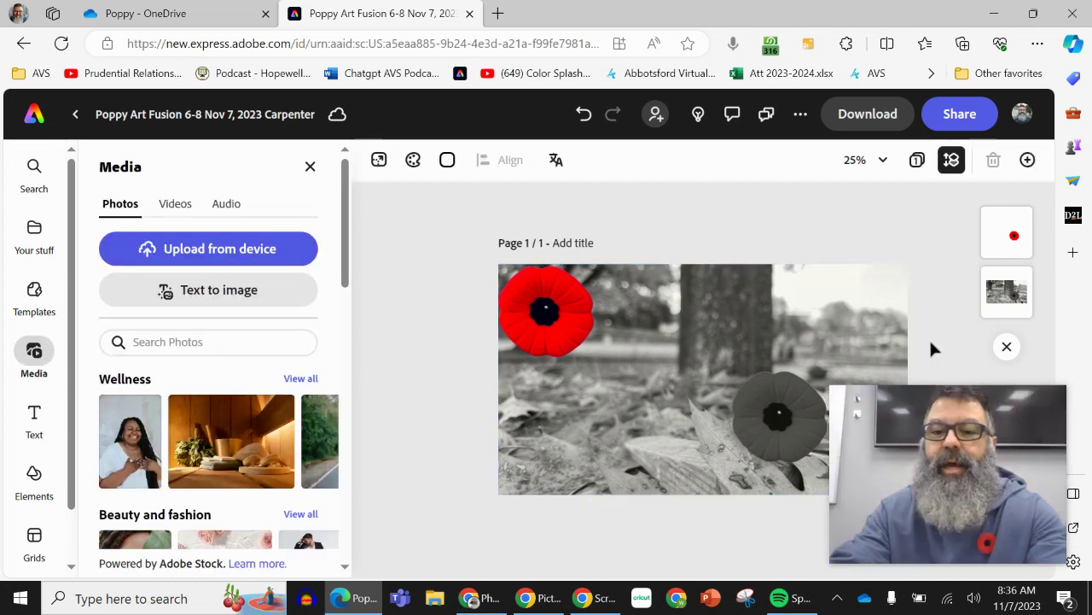
# Move the red cut-out poppy exactly over the grey poppy in the background photo and deselect it
pyautogui.click(572, 324)
pyautogui.moveTo(555, 312); pyautogui.dragTo(786, 412)
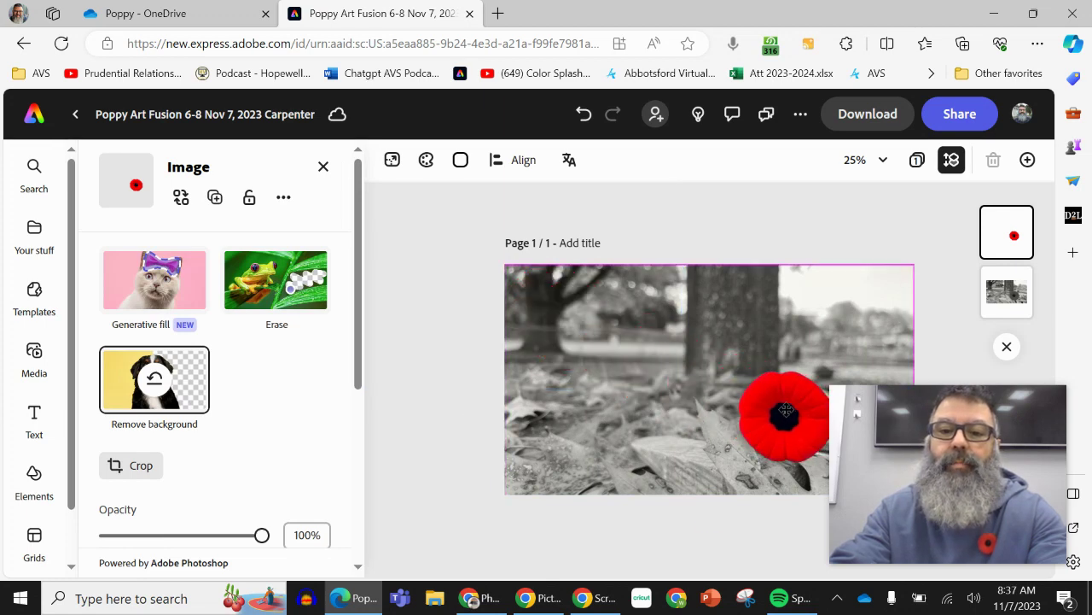
pyautogui.moveTo(785, 410); pyautogui.dragTo(785, 412)
pyautogui.moveTo(980, 418); pyautogui.dragTo(256, 362)
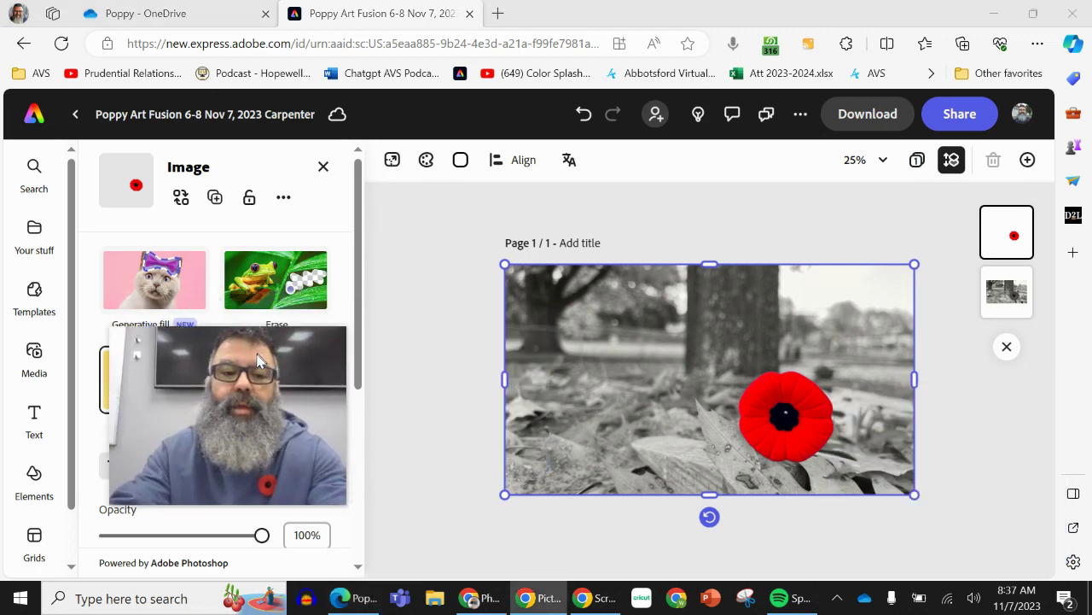
pyautogui.click(775, 210)
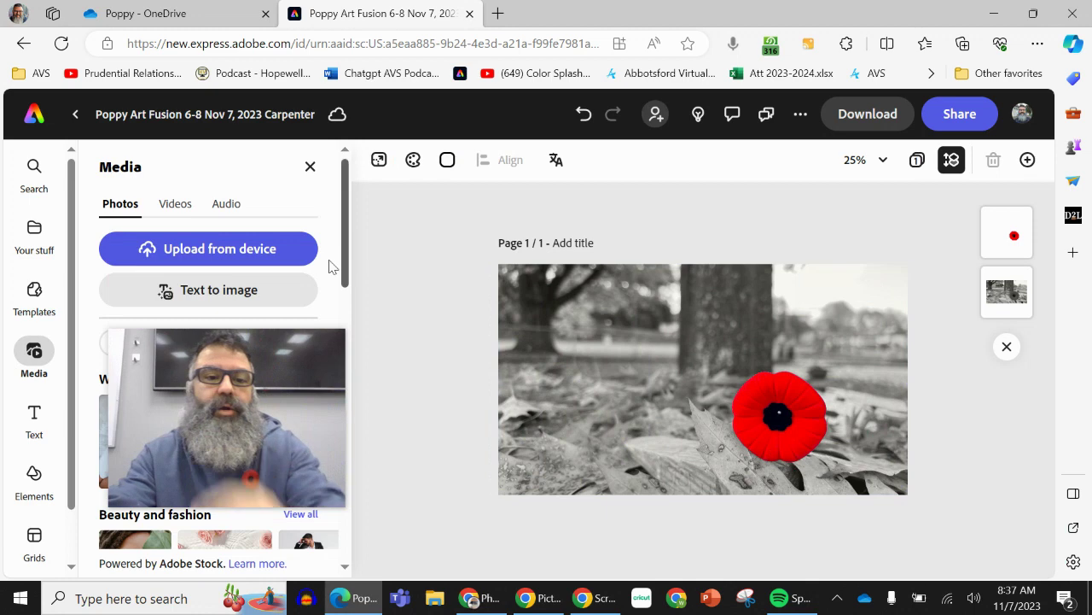
# Add a text box to the page and enter the title THE POPPY in capital letters
pyautogui.moveTo(322, 371); pyautogui.dragTo(563, 419)
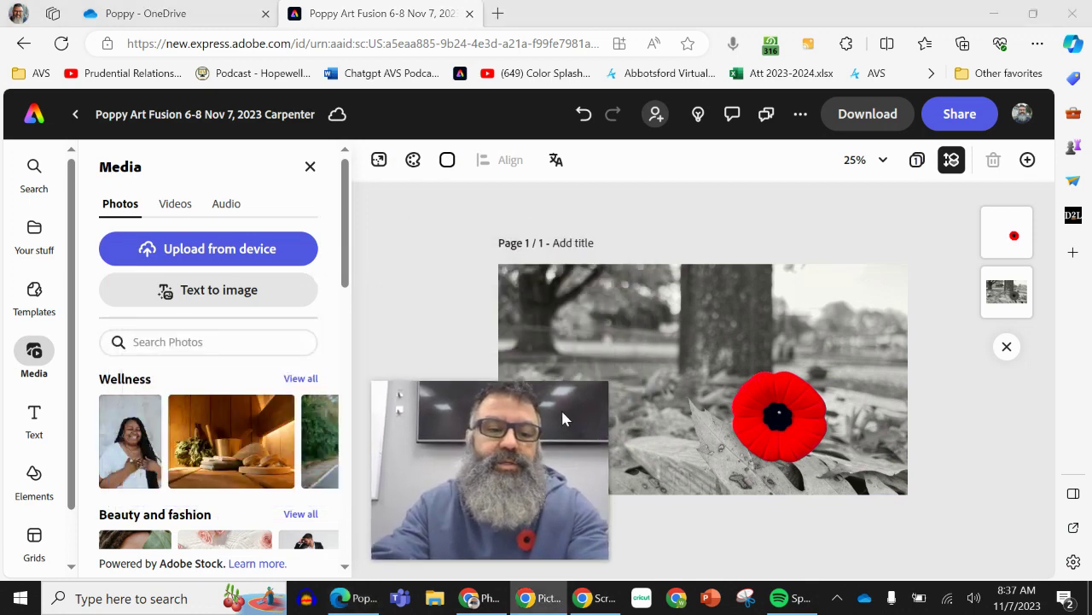
pyautogui.click(34, 417)
pyautogui.click(214, 210)
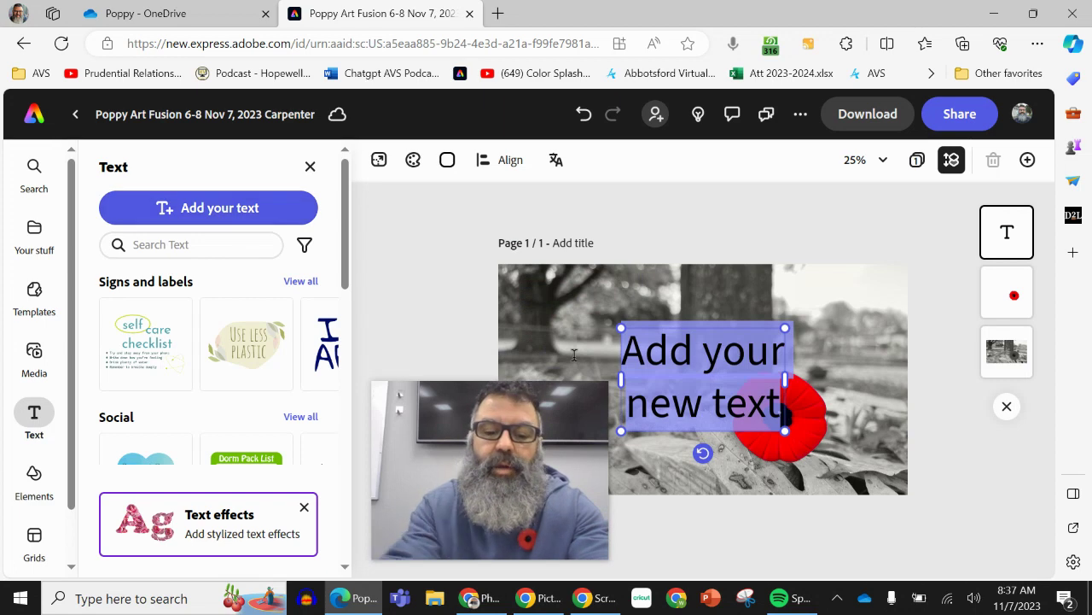
pyautogui.write('The Popy')
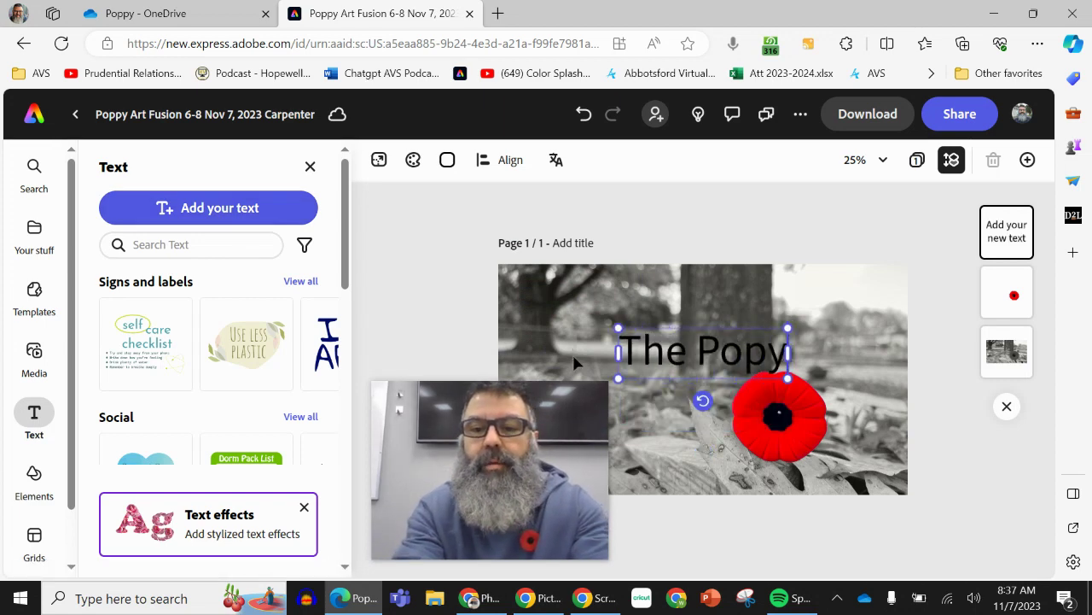
pyautogui.press('BackSpace')
pyautogui.write('py')
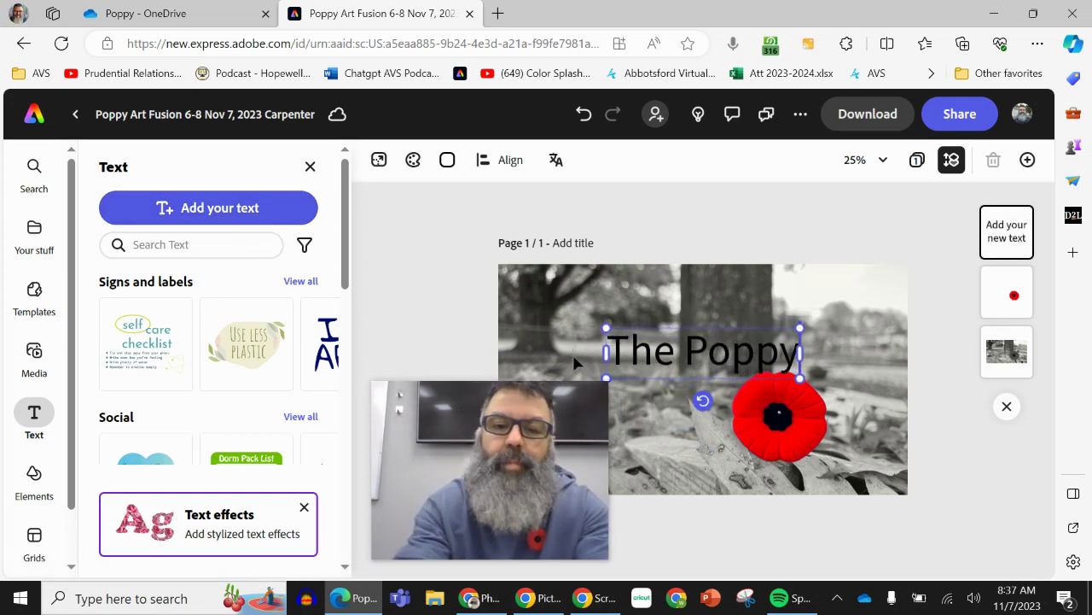
pyautogui.doubleClick(630, 373)
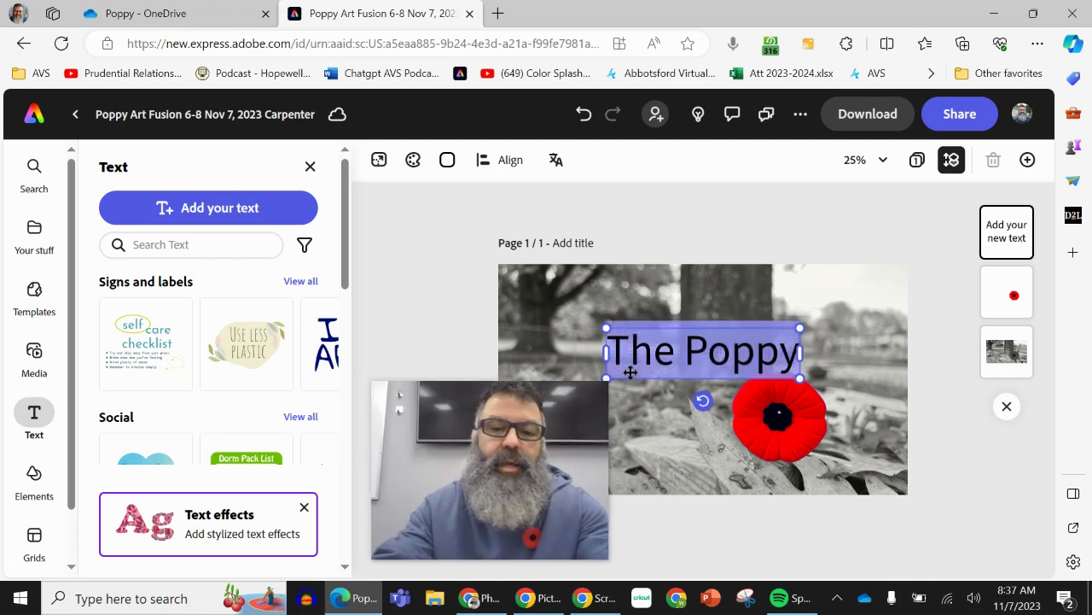
pyautogui.write('TH')
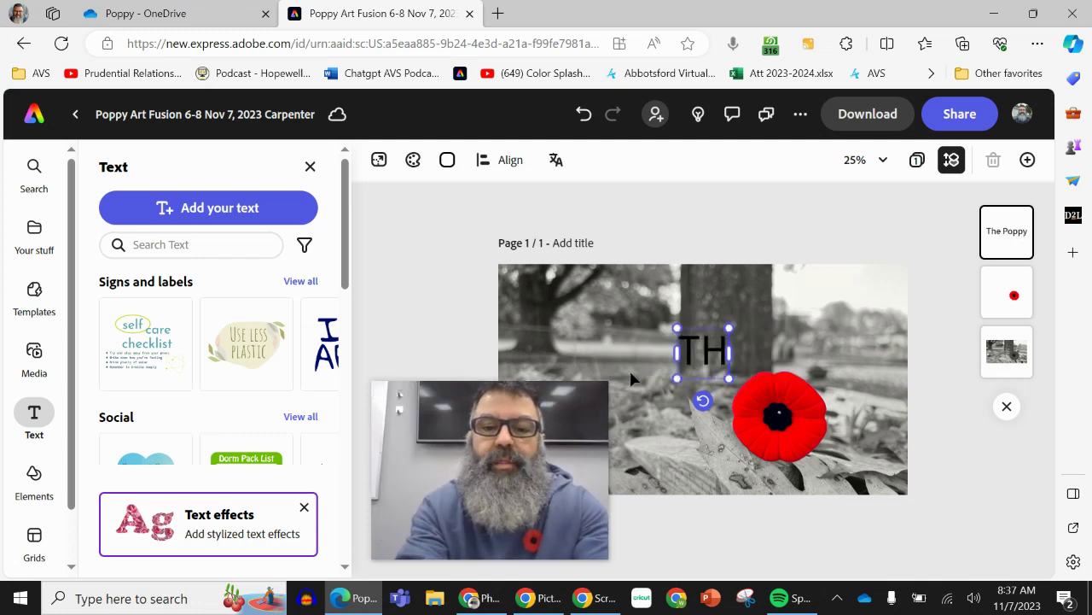
pyautogui.write('E POPPY')
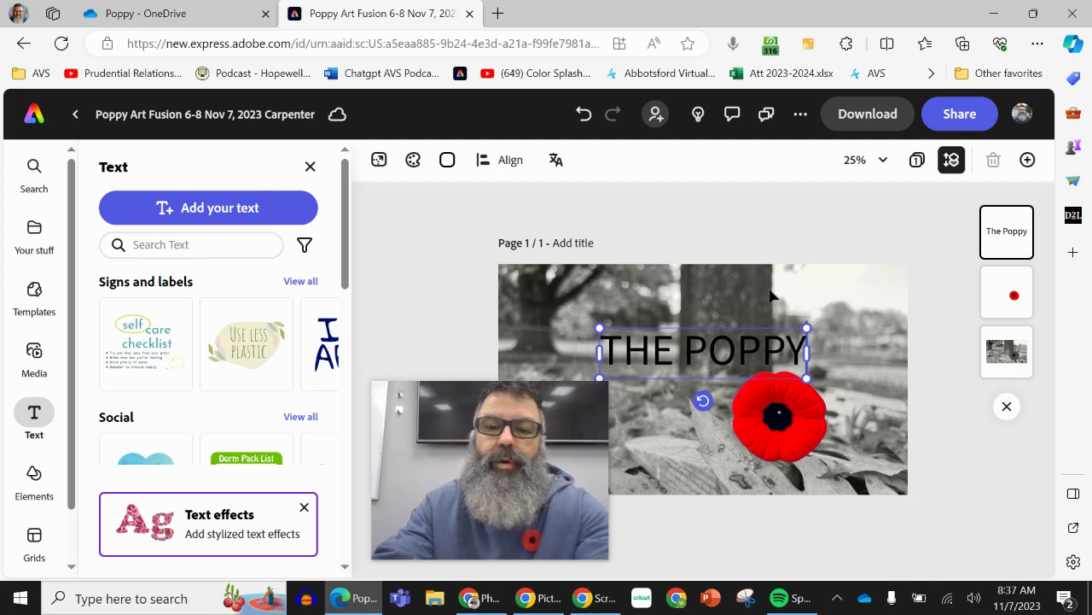
# Set the font of the THE POPPY title to Bebas Neue Regular
pyautogui.click(741, 357)
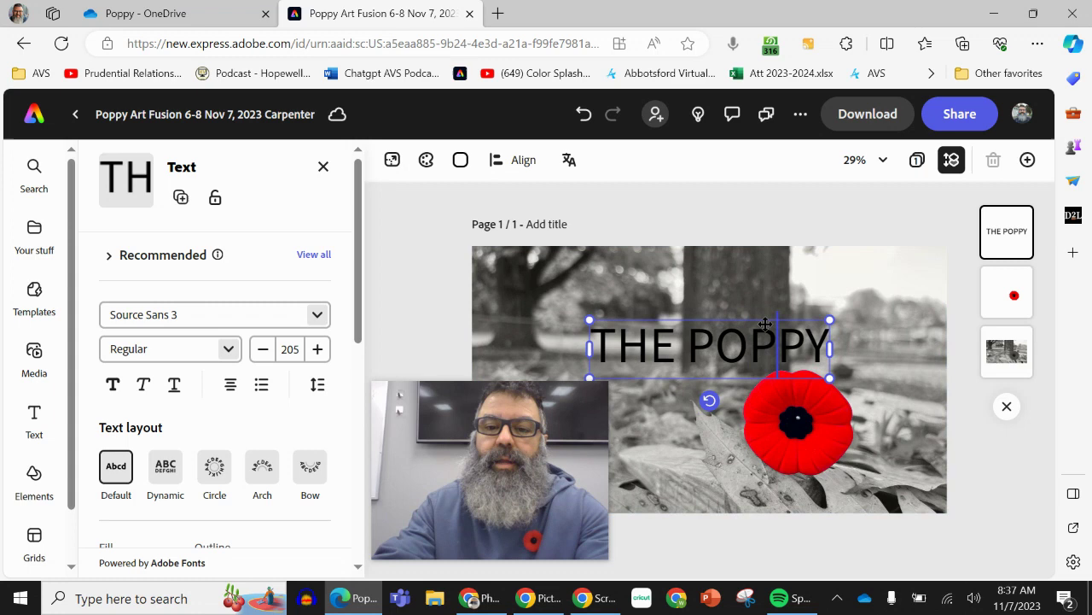
pyautogui.click(224, 313)
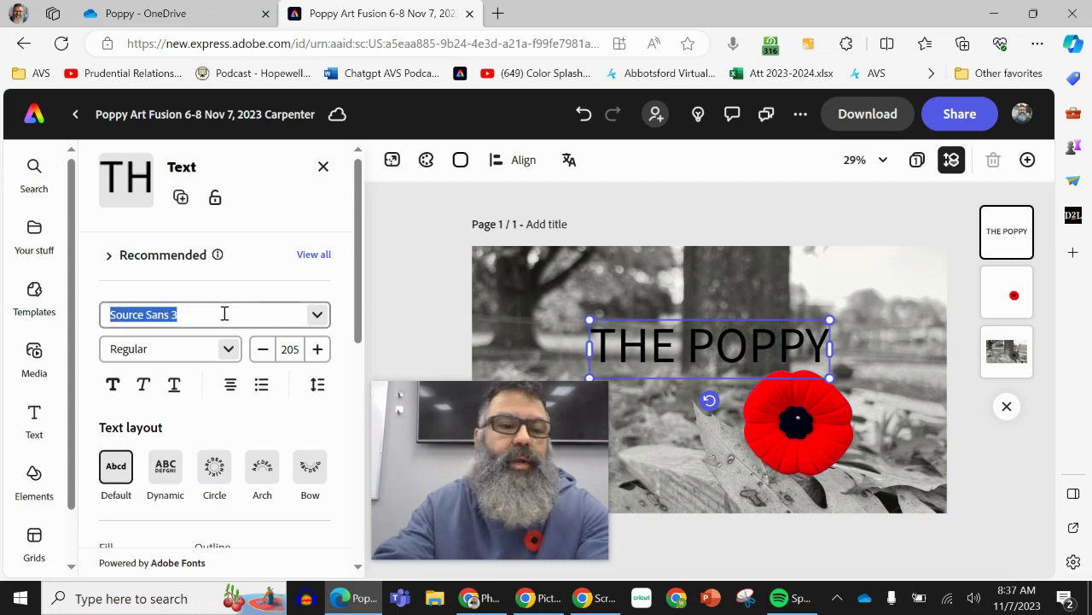
pyautogui.click(318, 315)
pyautogui.scroll(-4, 246, 384)
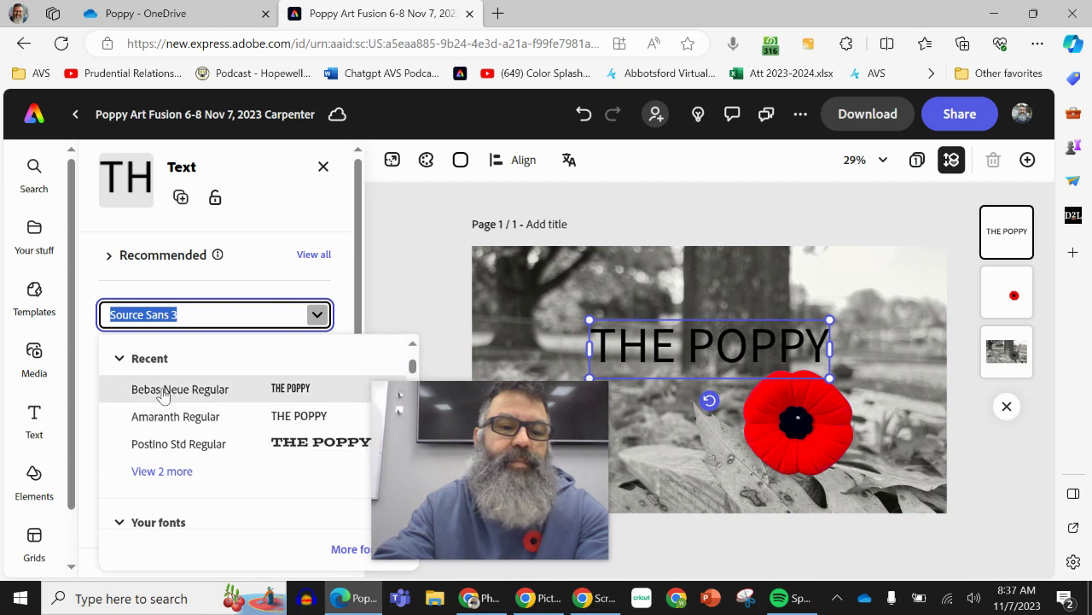
pyautogui.click(163, 391)
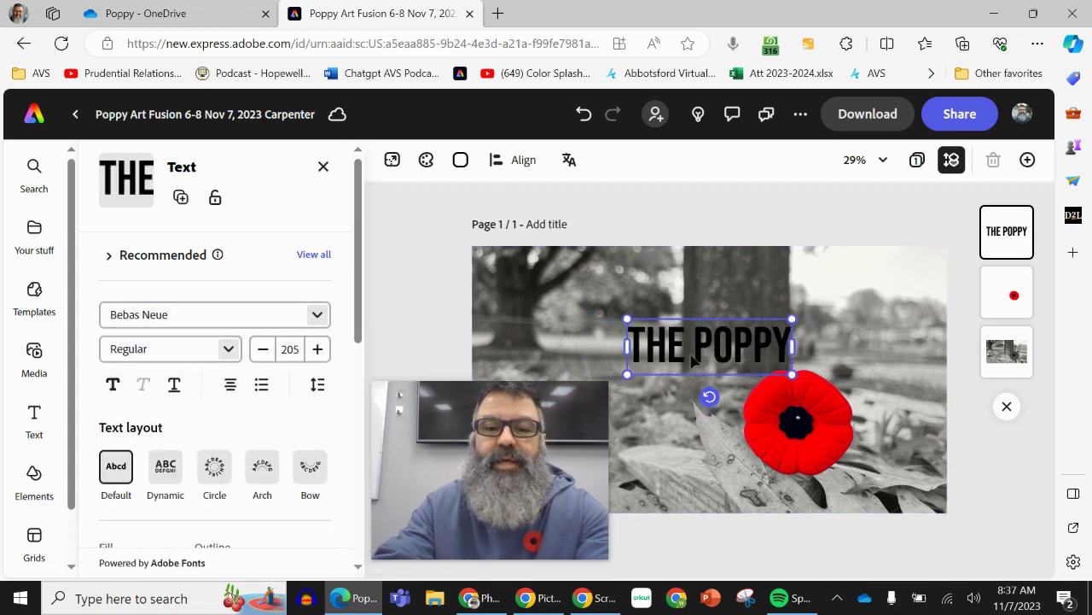
# Enlarge the title to a font size of about 504 and place it centred across the page, just overlapping the red poppy
pyautogui.moveTo(620, 315); pyautogui.dragTo(509, 291)
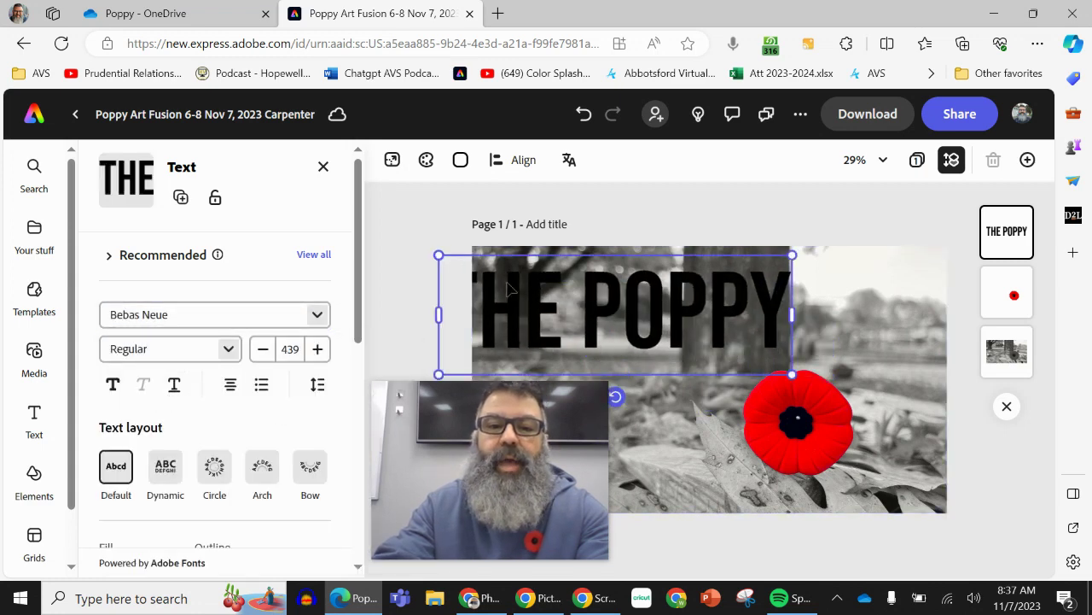
pyautogui.moveTo(612, 329); pyautogui.dragTo(705, 339)
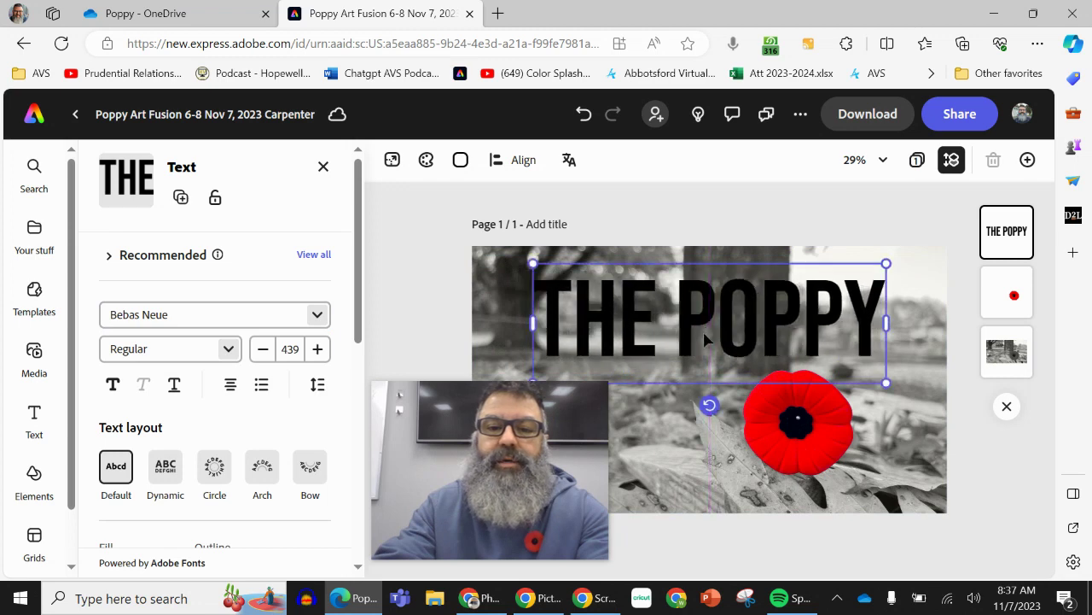
pyautogui.moveTo(537, 267); pyautogui.dragTo(456, 228)
pyautogui.moveTo(617, 313); pyautogui.dragTo(650, 356)
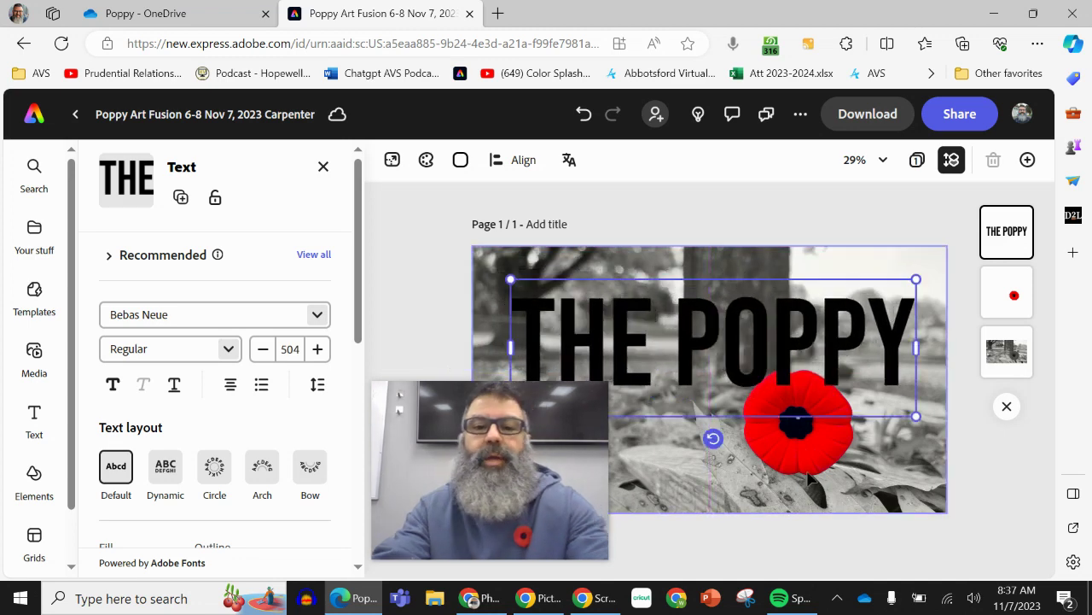
# Change the fill colour of the THE POPPY title to white
pyautogui.moveTo(456, 473)
pyautogui.click(410, 476)
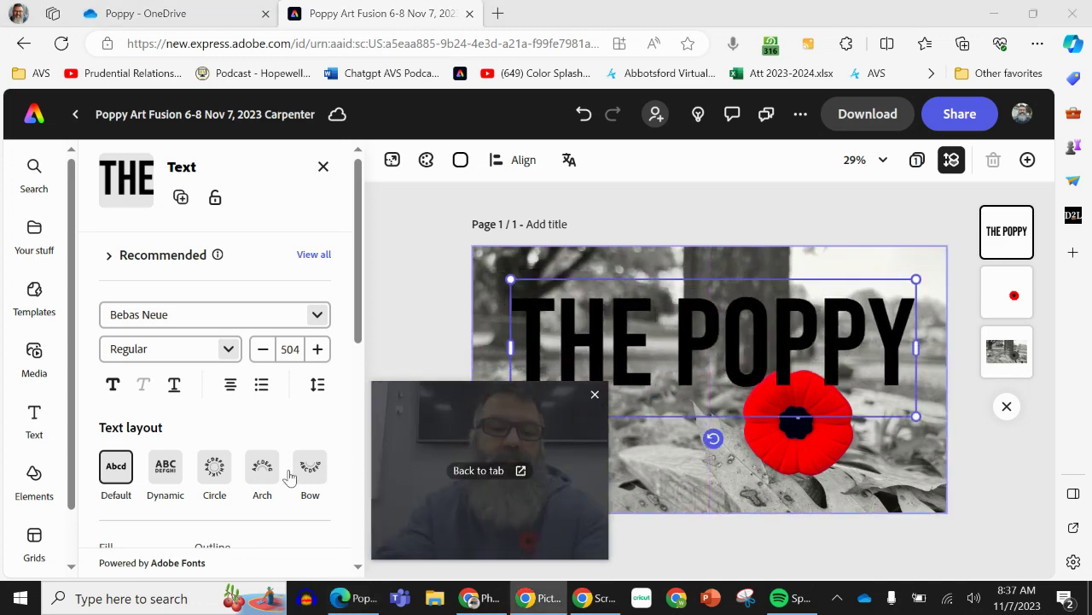
pyautogui.moveTo(446, 469); pyautogui.dragTo(289, 461)
pyautogui.scroll(-3, 195, 341)
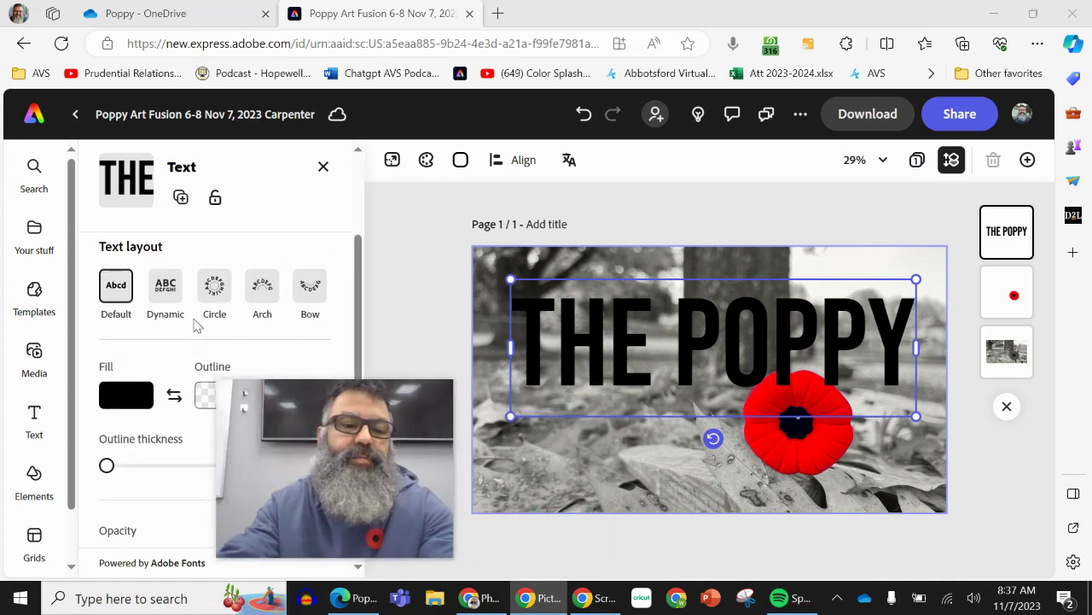
pyautogui.click(134, 380)
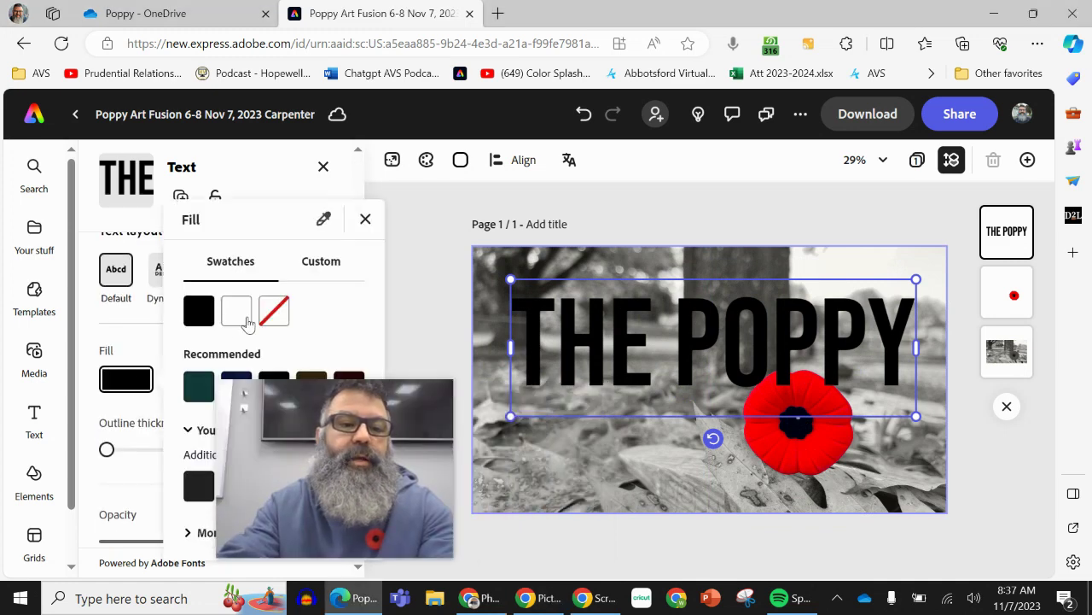
pyautogui.click(244, 312)
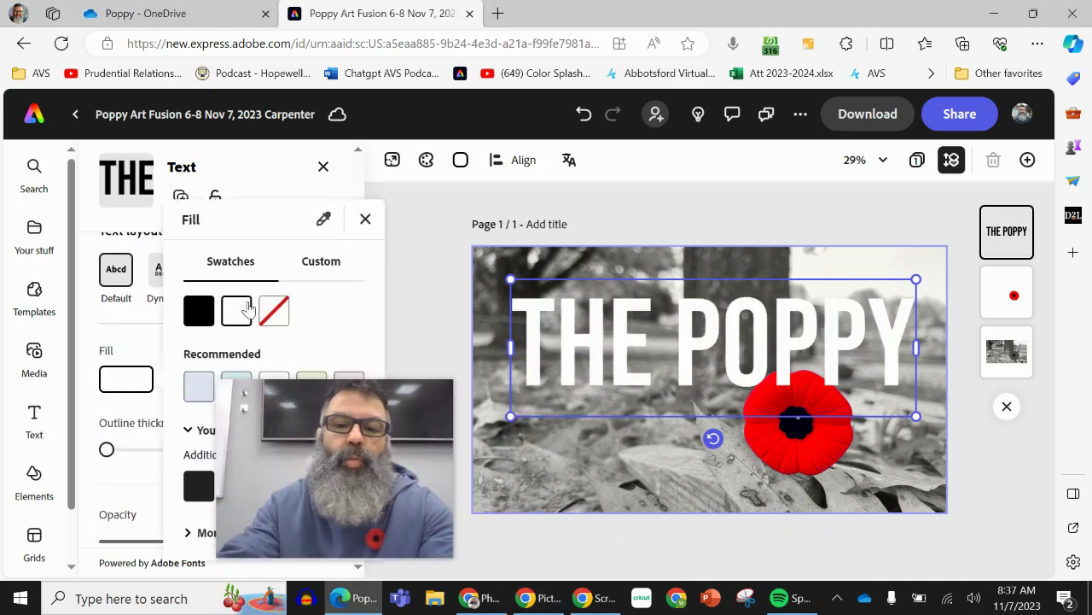
pyautogui.click(119, 338)
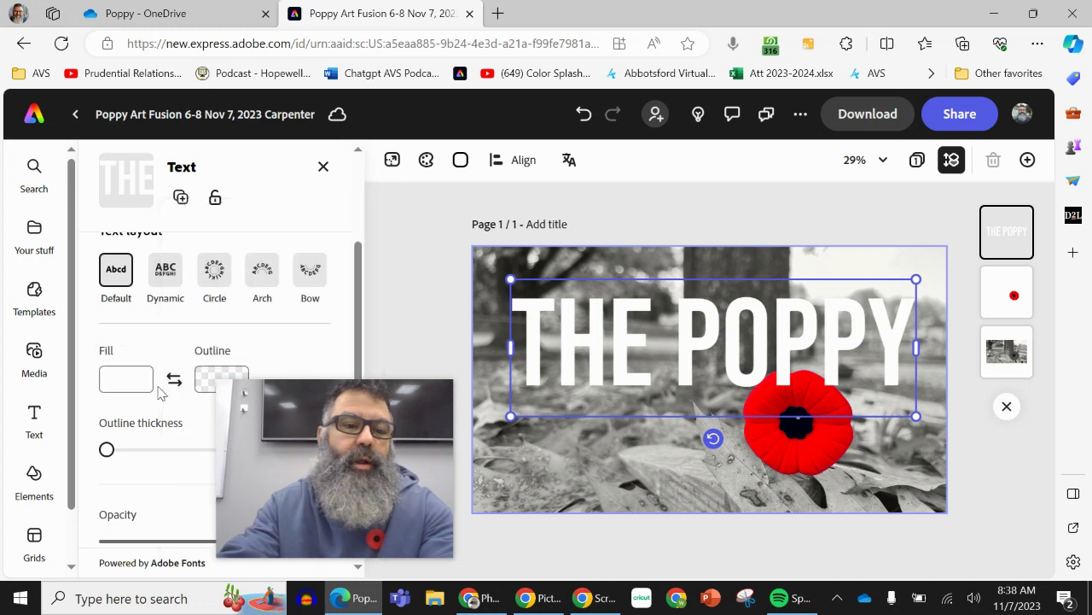
# Give the white THE POPPY title a black outline
pyautogui.click(213, 380)
pyautogui.click(294, 310)
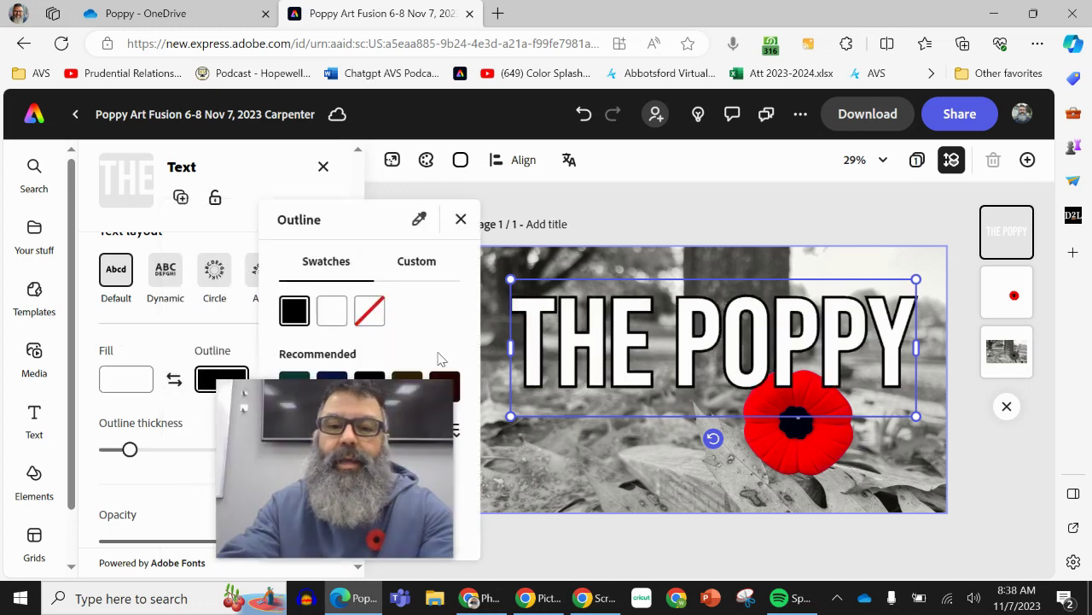
pyautogui.click(873, 275)
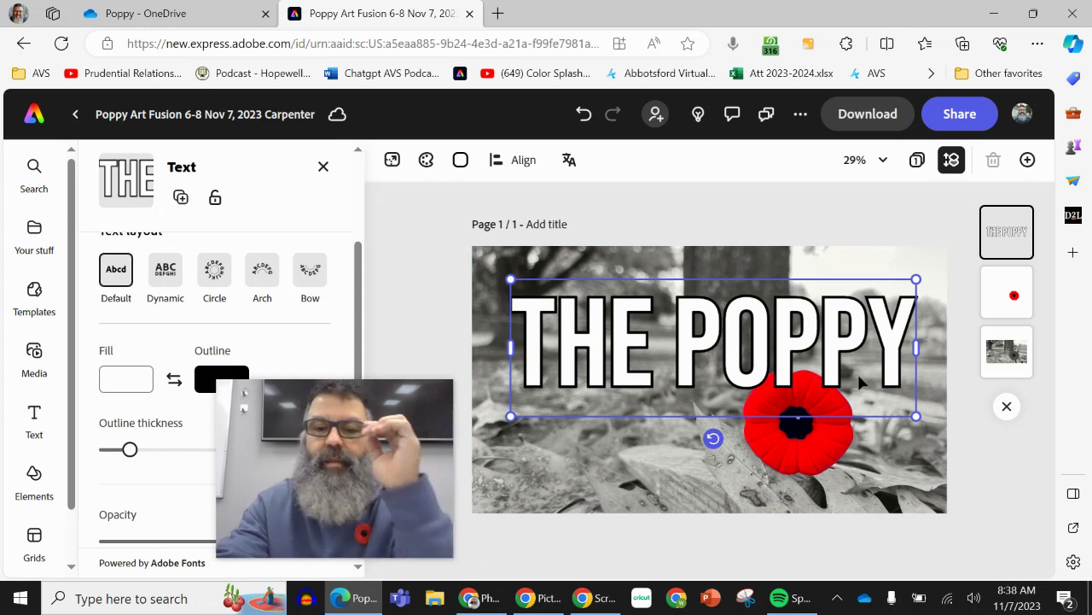
# Enlarge the outlined title to almost the full page width and centre it in the upper half, touching the poppy
pyautogui.moveTo(786, 361); pyautogui.dragTo(770, 322)
pyautogui.moveTo(924, 392); pyautogui.dragTo(954, 403)
pyautogui.moveTo(876, 309)
pyautogui.mouseDown()
pyautogui.moveTo(882, 317)
pyautogui.moveTo(862, 319)
pyautogui.mouseUp()
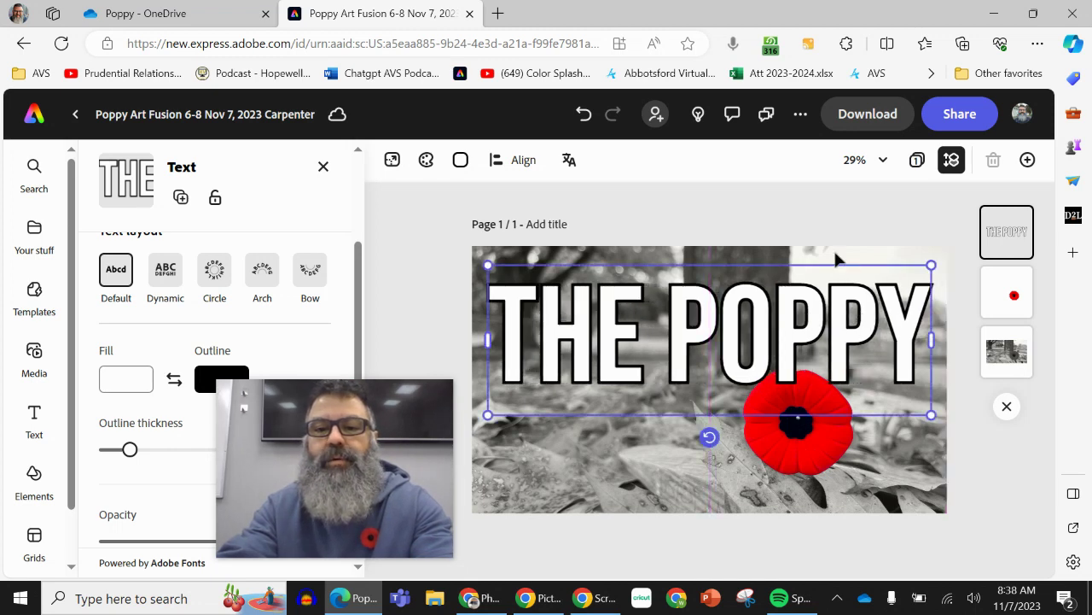
# Add a second text box to the page and set its font to Amaranth Regular
pyautogui.click(45, 412)
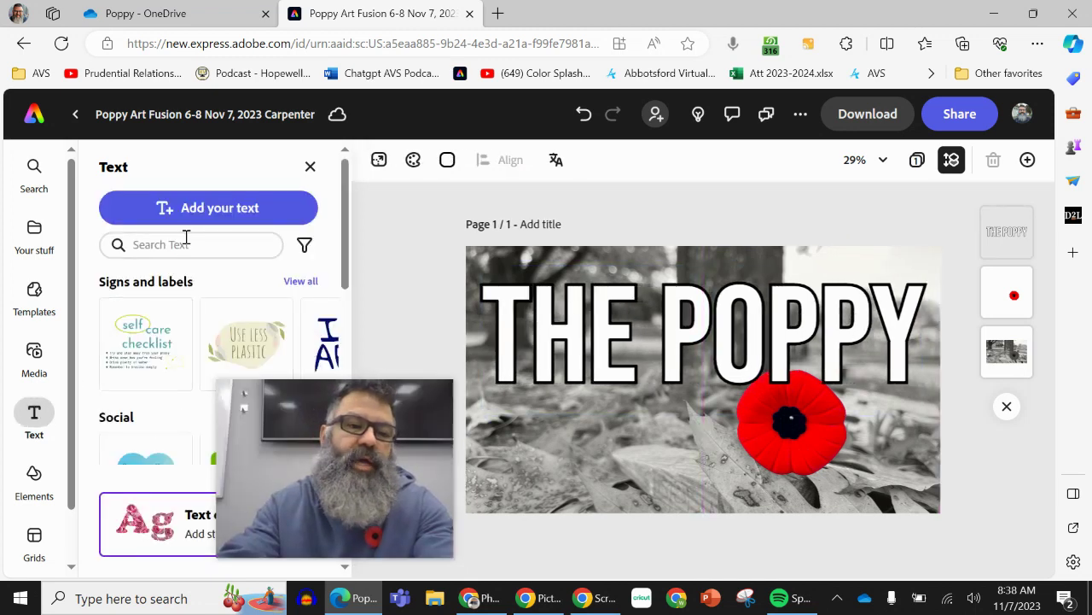
pyautogui.click(220, 209)
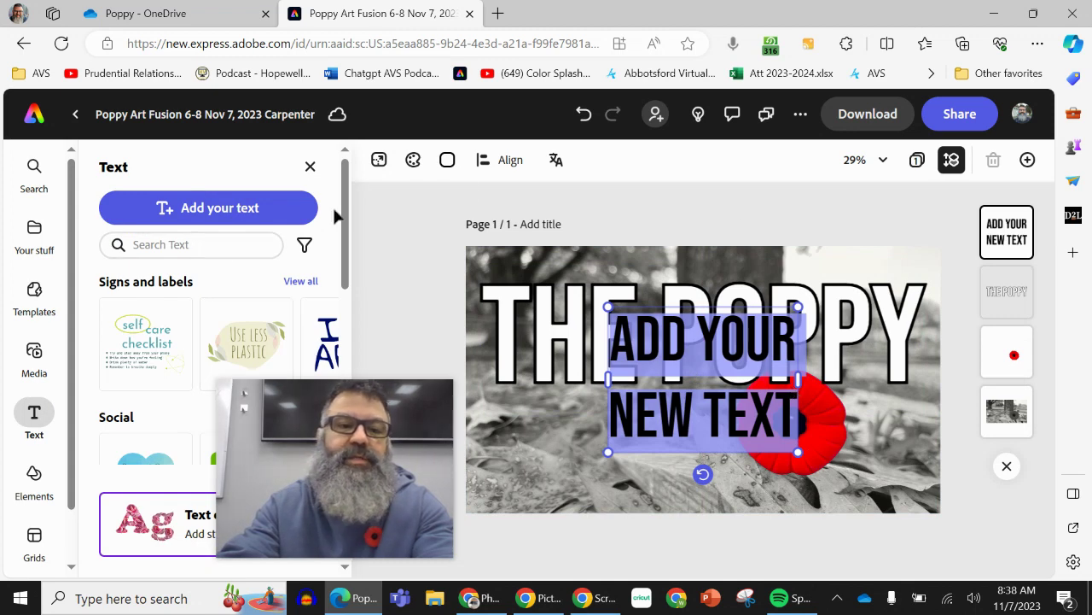
pyautogui.scroll(-2, 335, 218)
pyautogui.scroll(2, 335, 218)
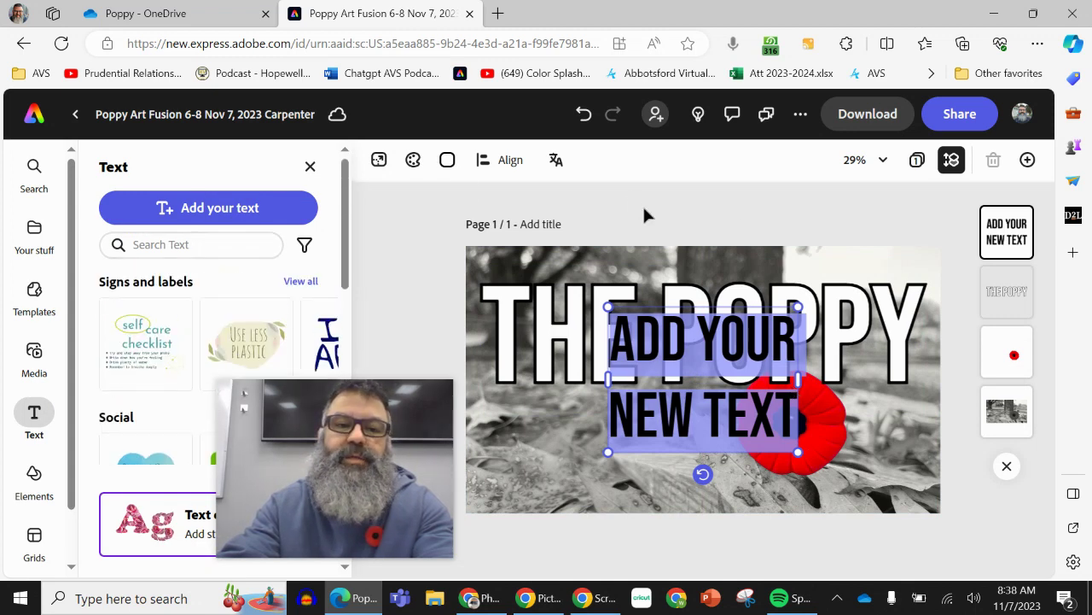
pyautogui.press('Escape')
pyautogui.click(236, 316)
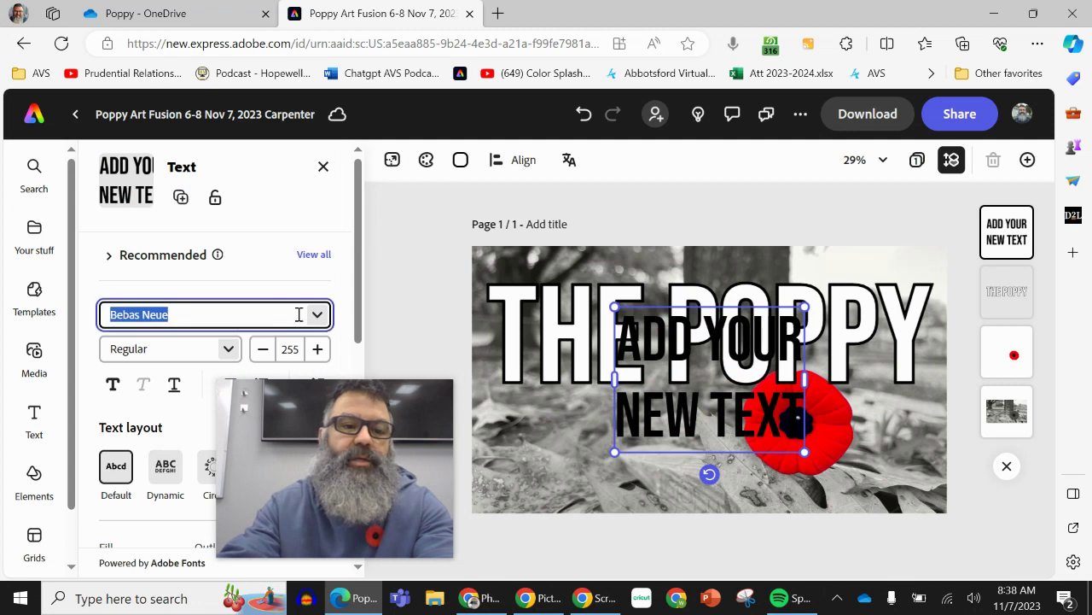
pyautogui.click(317, 316)
pyautogui.scroll(-3, 154, 367)
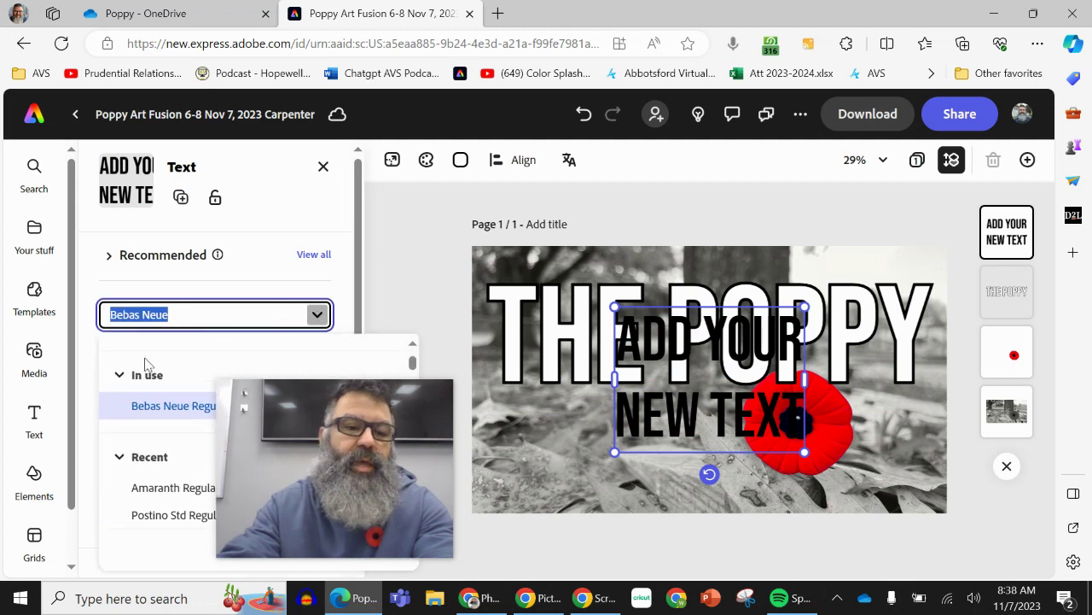
pyautogui.scroll(-2, 168, 405)
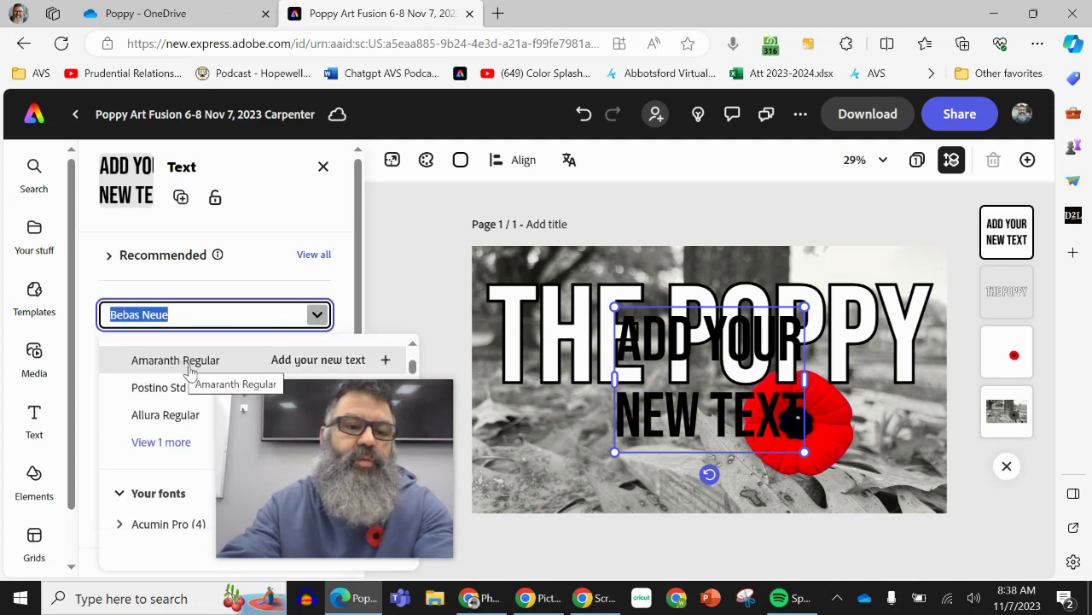
pyautogui.click(175, 361)
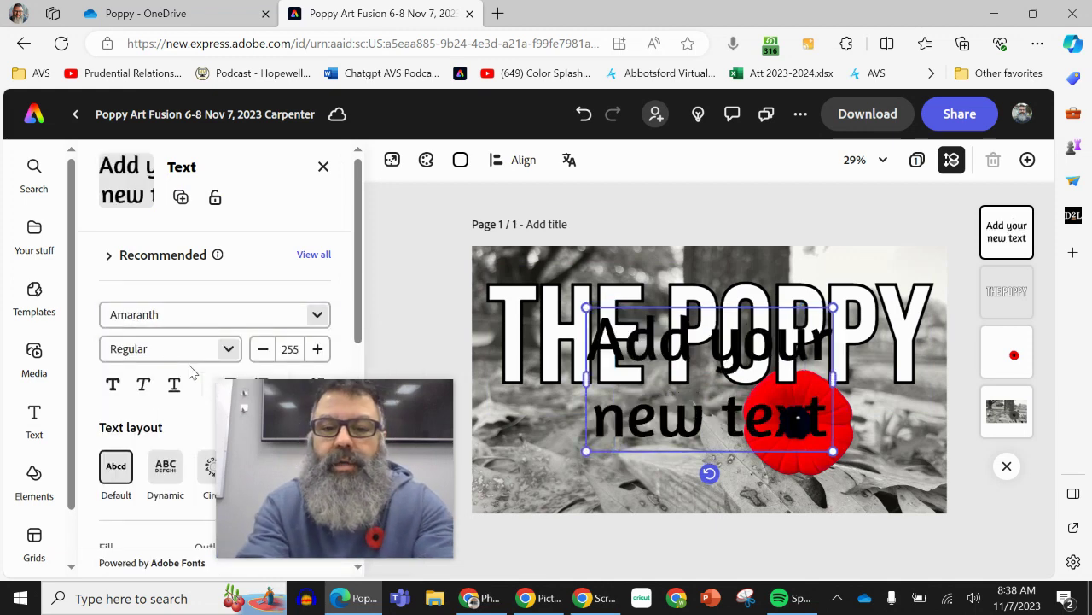
# Replace the second text box's placeholder with "... reminds me of the soldiers who sacrificed so much for my freedom"
pyautogui.doubleClick(646, 346)
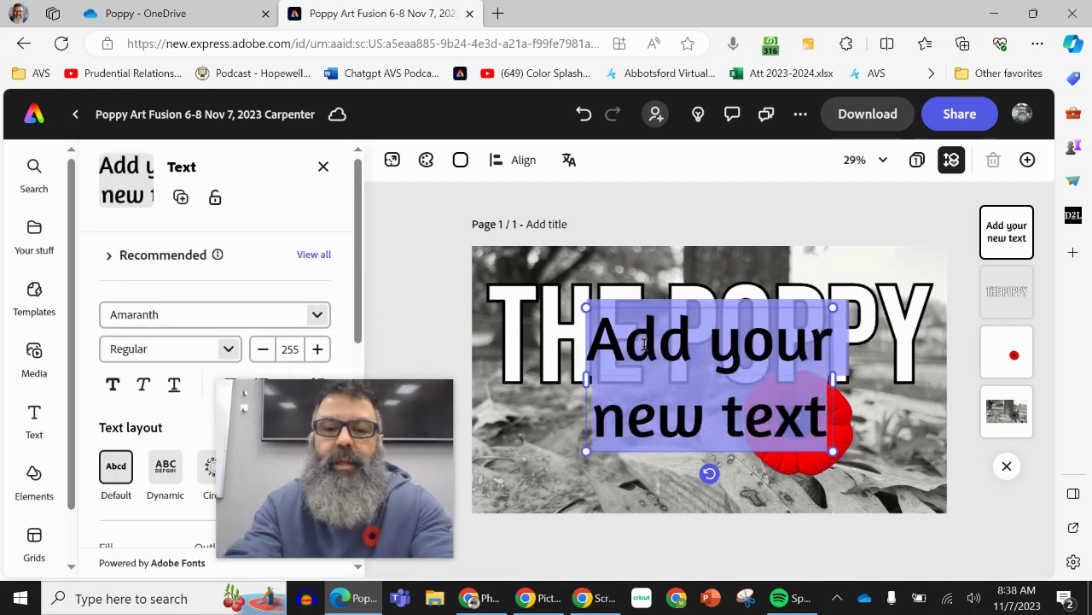
pyautogui.press('BackSpace')
pyautogui.write('... reminds me of the')
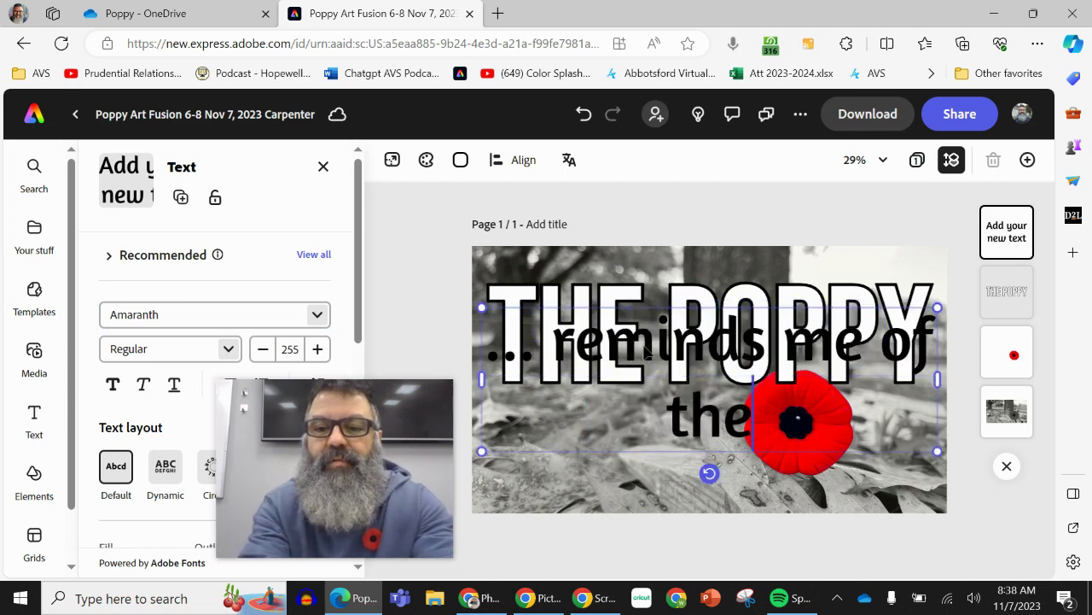
pyautogui.write(' sold')
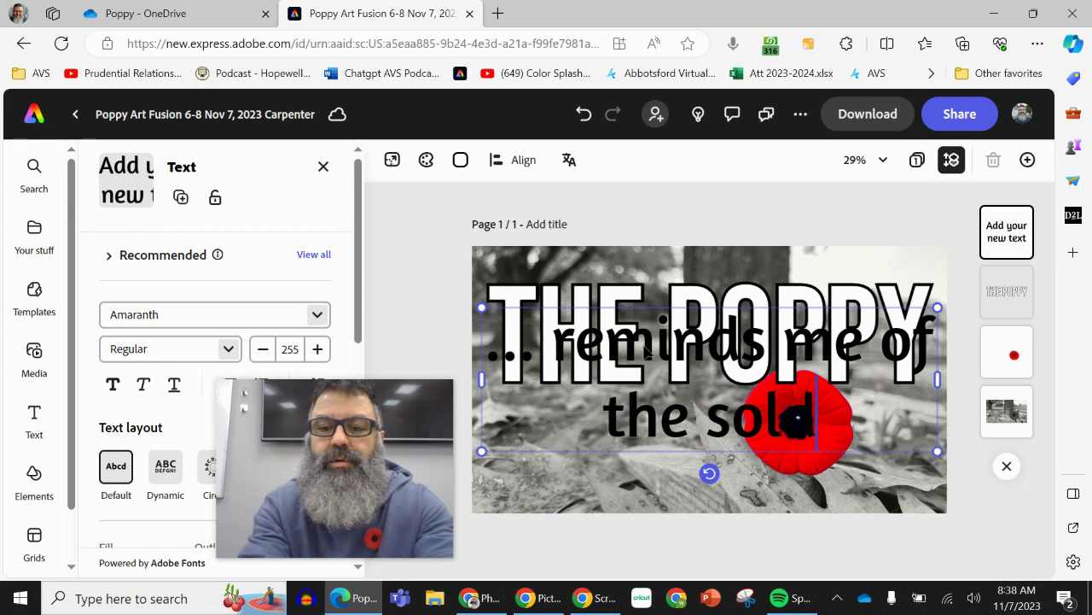
pyautogui.write('iers who s')
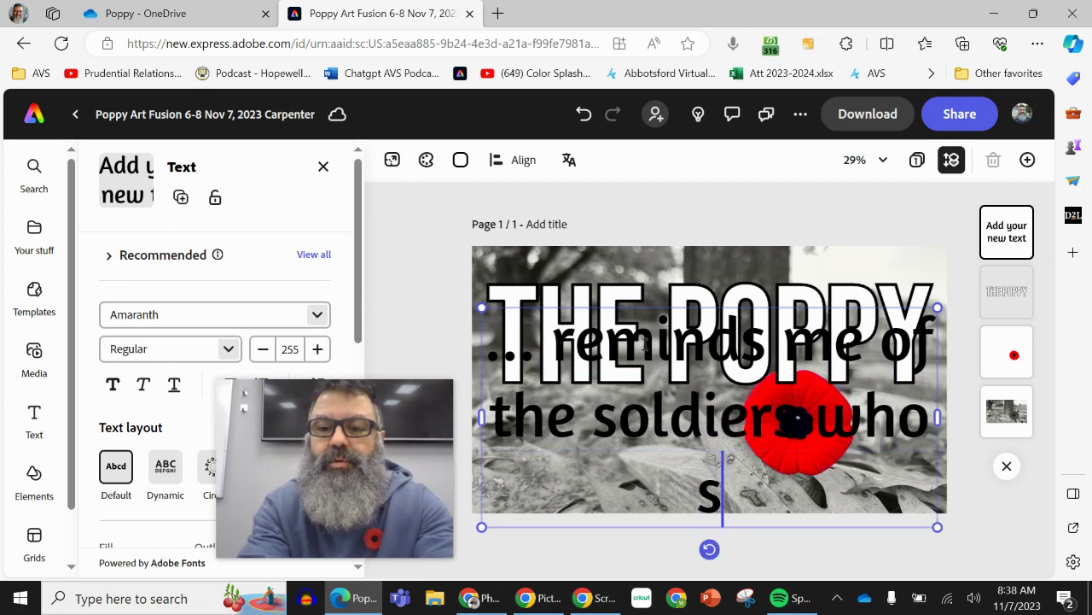
pyautogui.write('acrificed s')
pyautogui.press('BackSpace')
pyautogui.write('d so much my ')
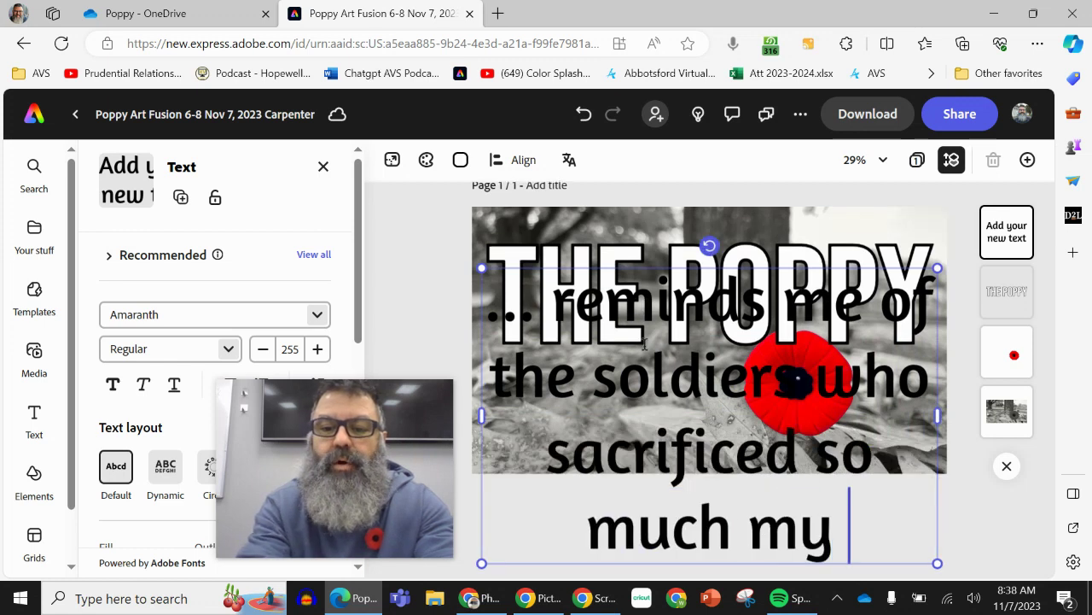
pyautogui.write('m')
pyautogui.press('BackSpace')
pyautogui.press('BackSpace')
pyautogui.press('BackSpace')
pyautogui.press('BackSpace')
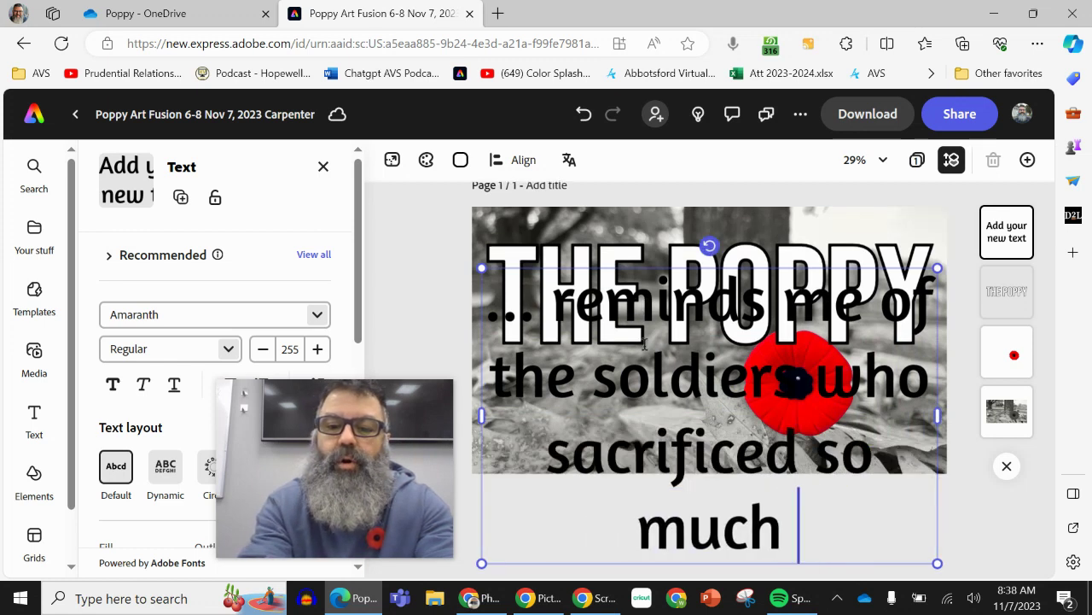
pyautogui.write('for my free')
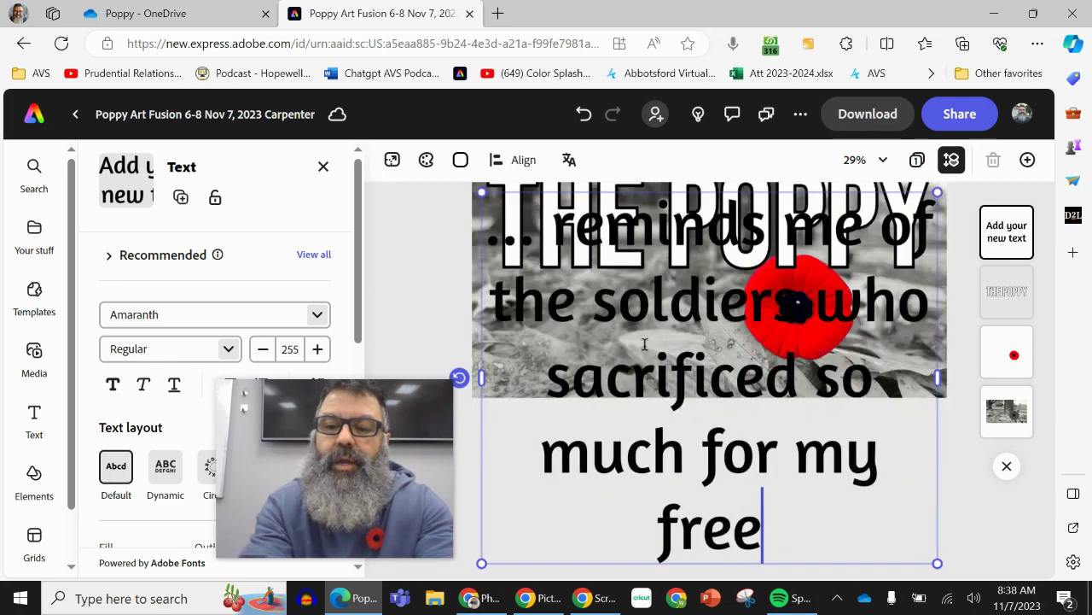
pyautogui.write('eom')
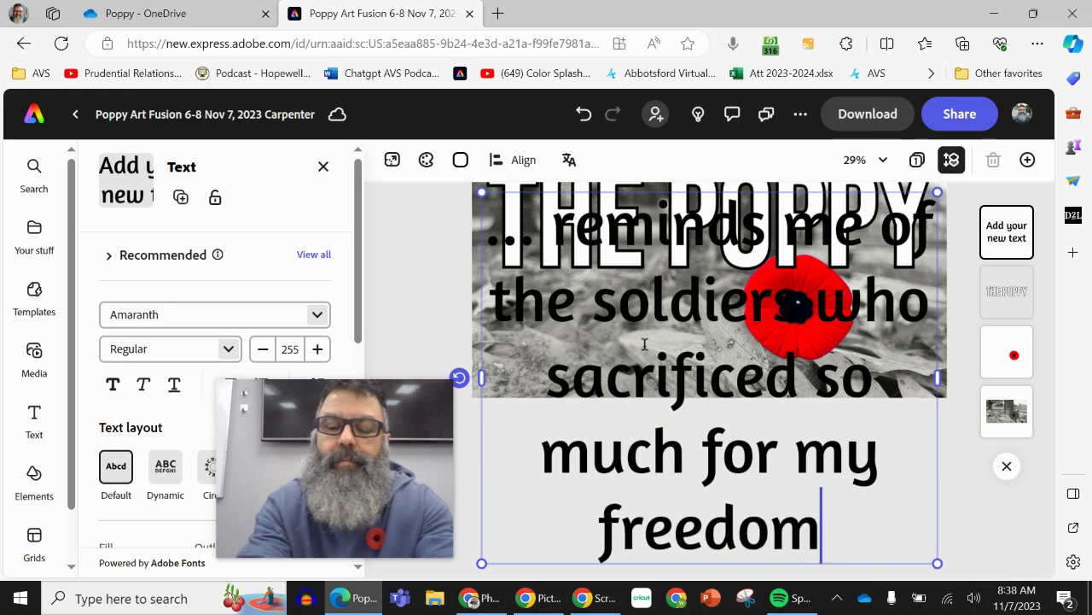
pyautogui.press('Return')
pyautogui.press('BackSpace')
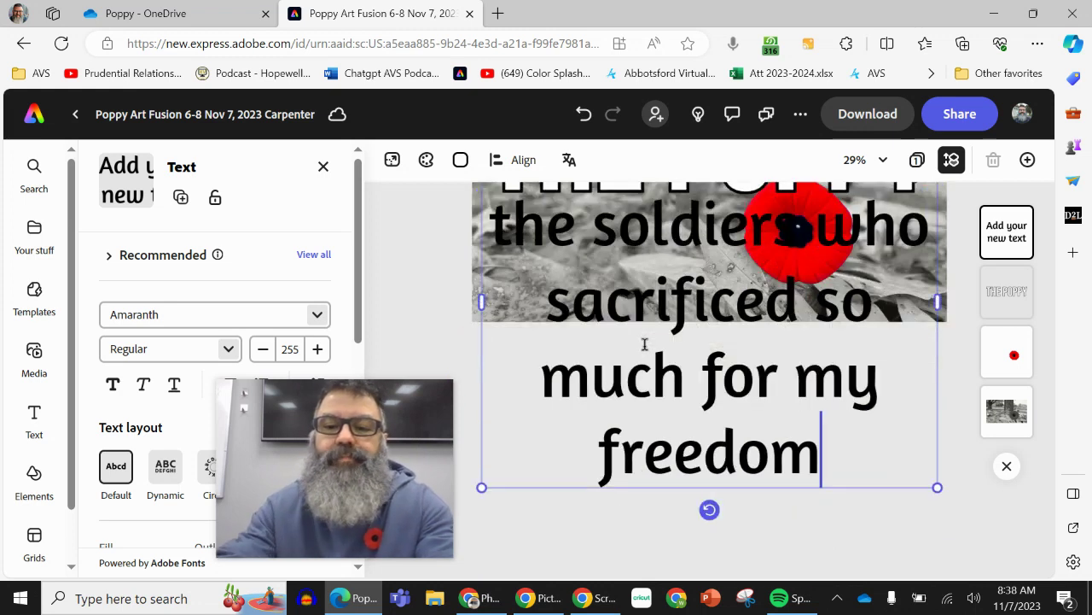
# Shrink the remembrance message to three lines at about size 109 and place it below the title, just left of the poppy's centre
pyautogui.moveTo(935, 489); pyautogui.dragTo(677, 275)
pyautogui.moveTo(598, 295); pyautogui.dragTo(698, 376)
pyautogui.moveTo(722, 297); pyautogui.dragTo(814, 297)
# Change the fill colour of the whole remembrance message to white
pyautogui.moveTo(745, 312); pyautogui.dragTo(714, 373)
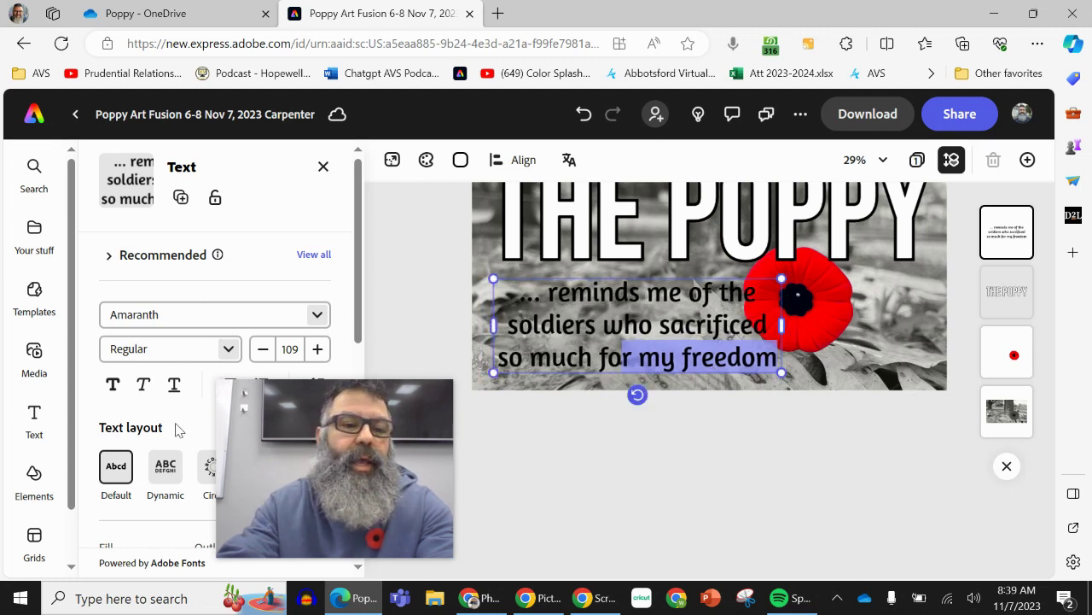
pyautogui.scroll(-3, 179, 422)
pyautogui.click(136, 384)
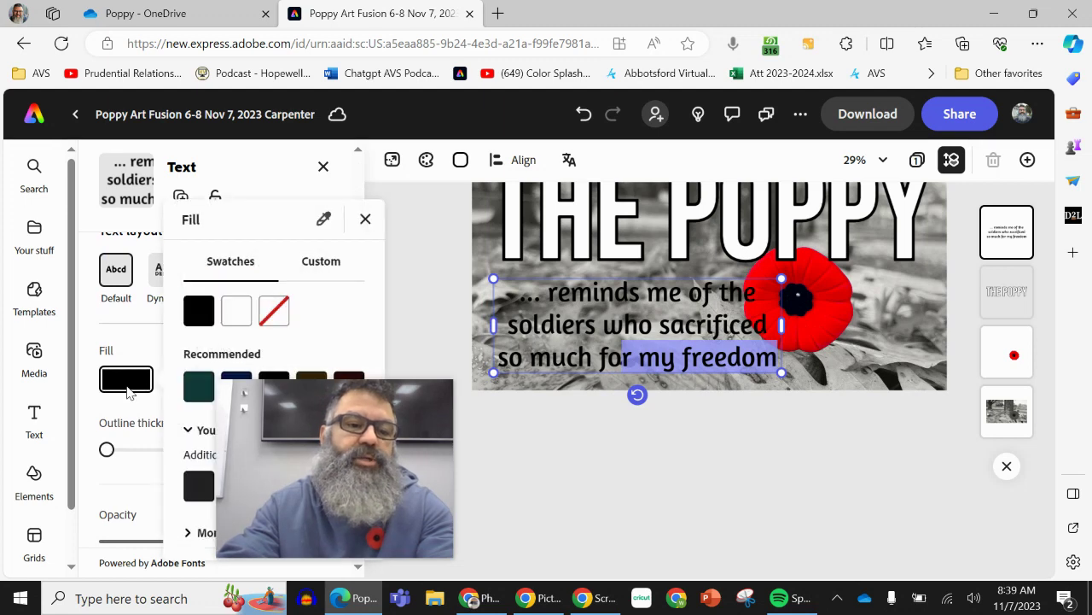
pyautogui.click(235, 314)
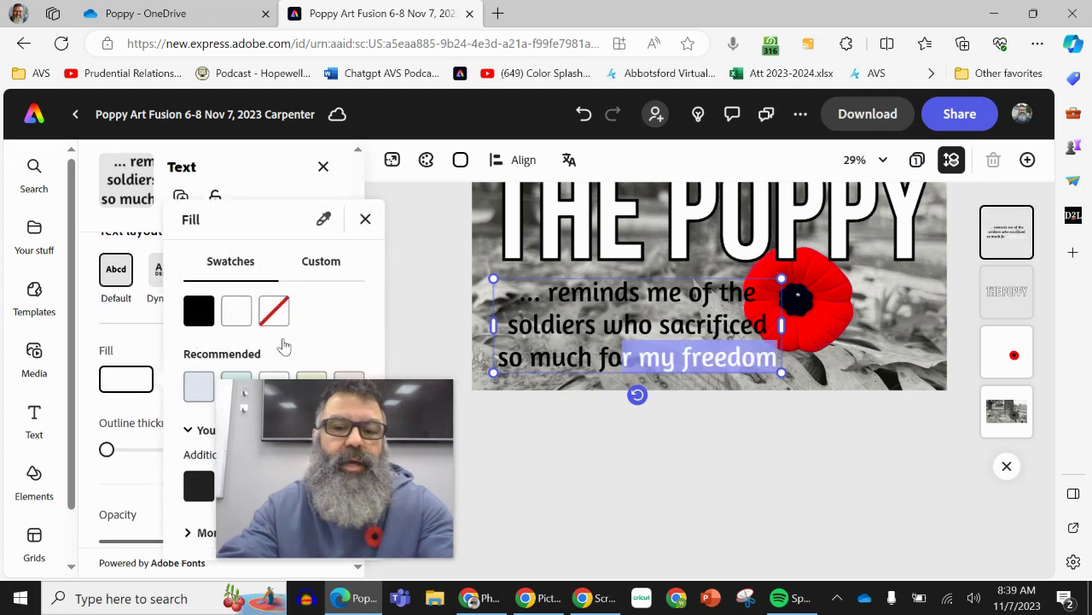
pyautogui.click(687, 331)
pyautogui.tripleClick(688, 332)
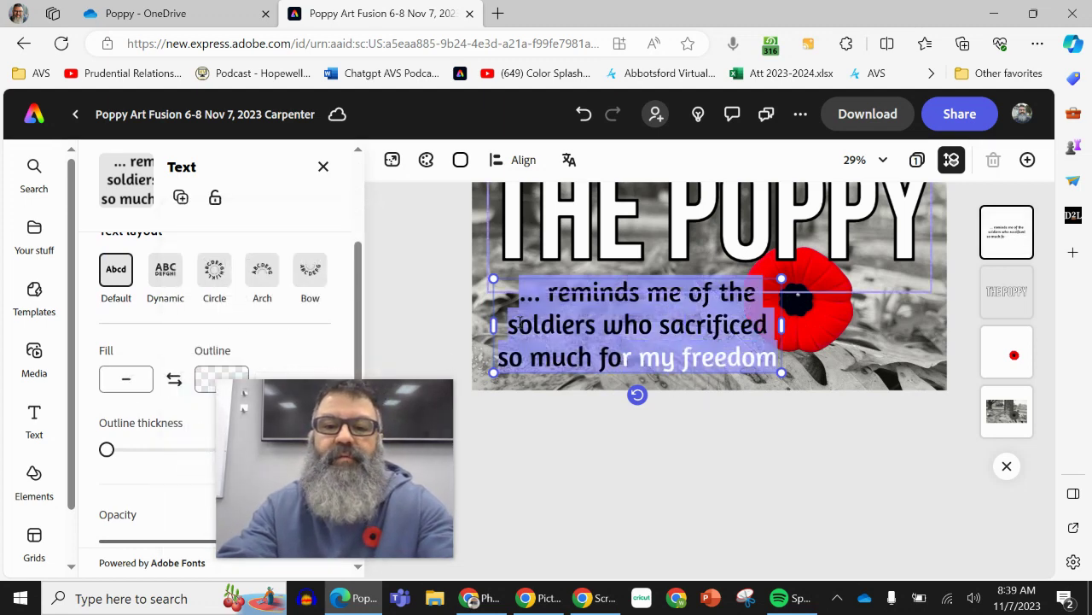
pyautogui.click(131, 384)
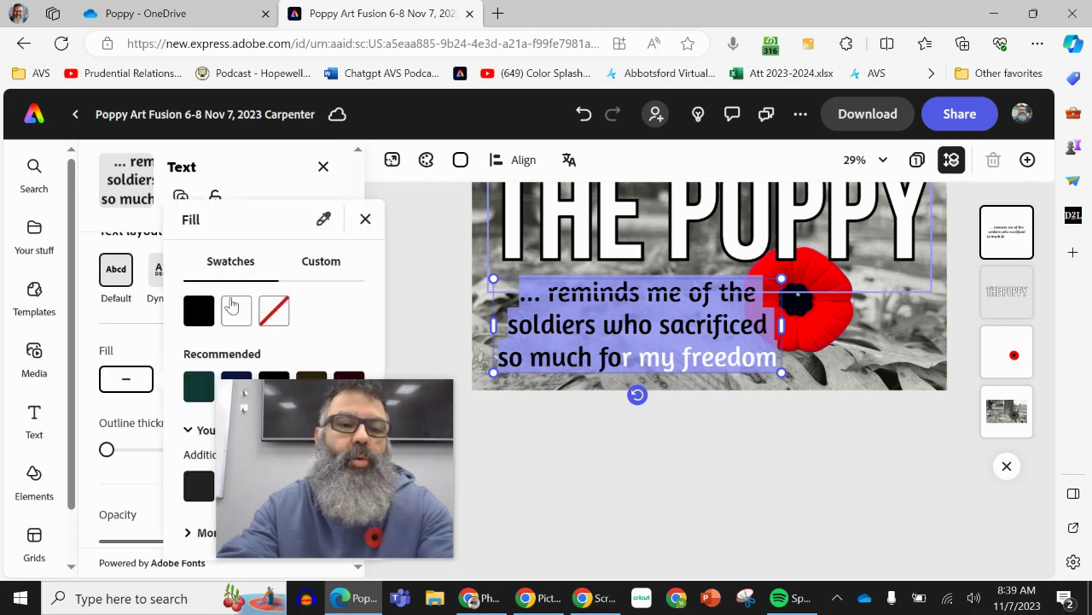
pyautogui.click(231, 306)
pyautogui.click(449, 258)
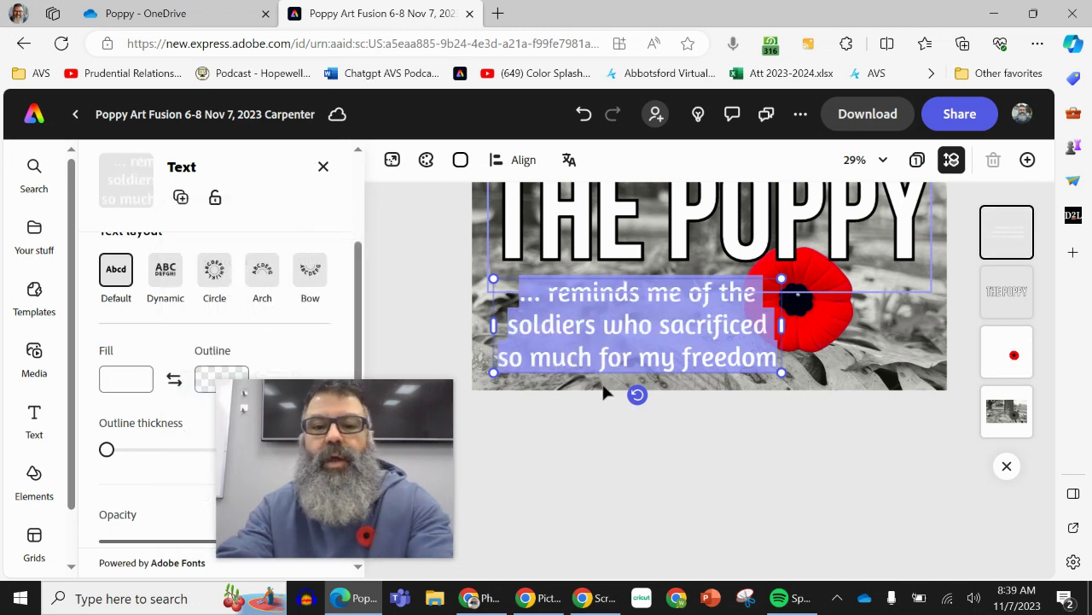
pyautogui.click(887, 438)
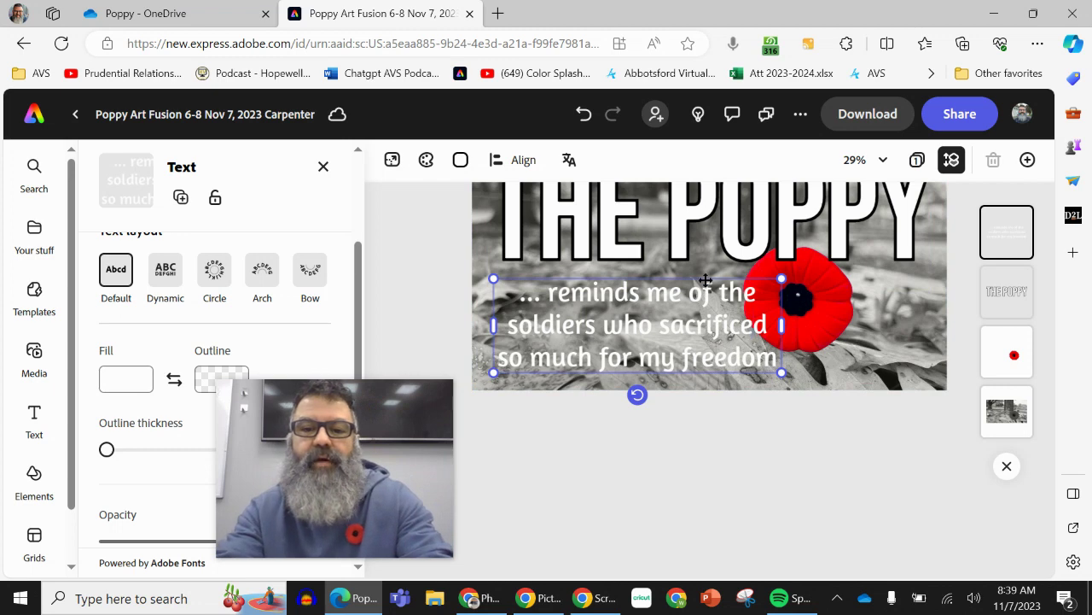
# Save the project page to the browser favourites
pyautogui.click(688, 43)
pyautogui.press('BackSpace')
pyautogui.press('Return')
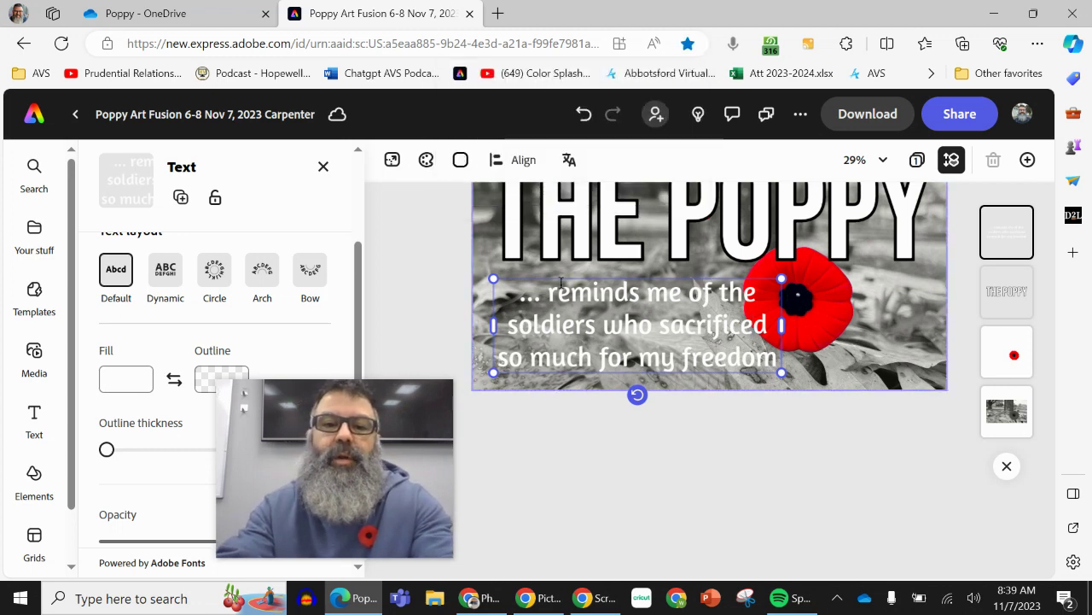
# Duplicate the remembrance message, shift the copy to the right and replace its text with the author's name
pyautogui.click(181, 198)
pyautogui.moveTo(661, 372); pyautogui.dragTo(807, 375)
pyautogui.doubleClick(823, 329)
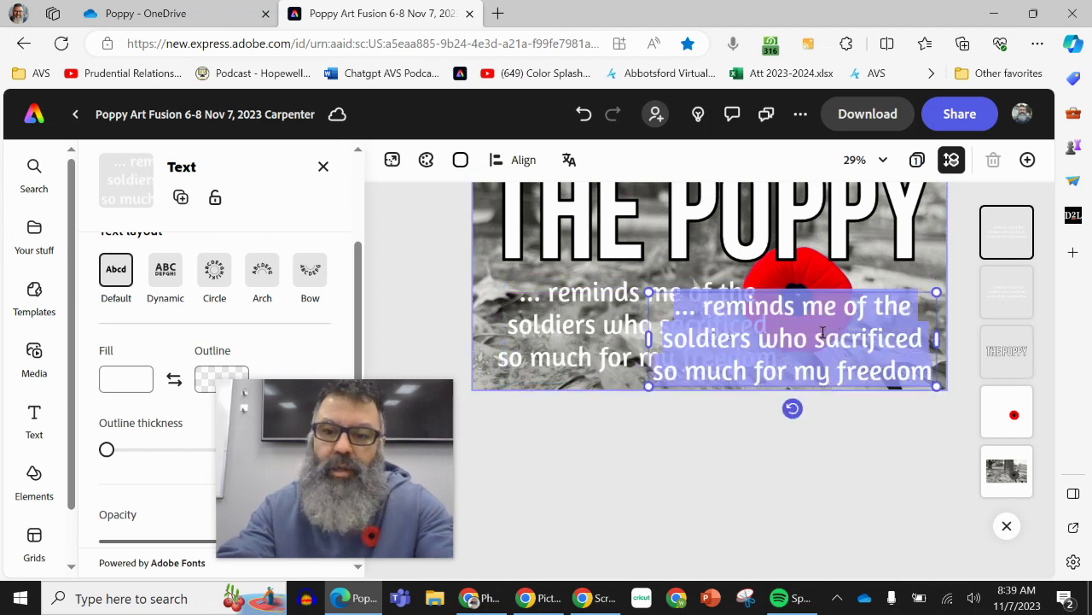
pyautogui.write('Mr. Carpenter')
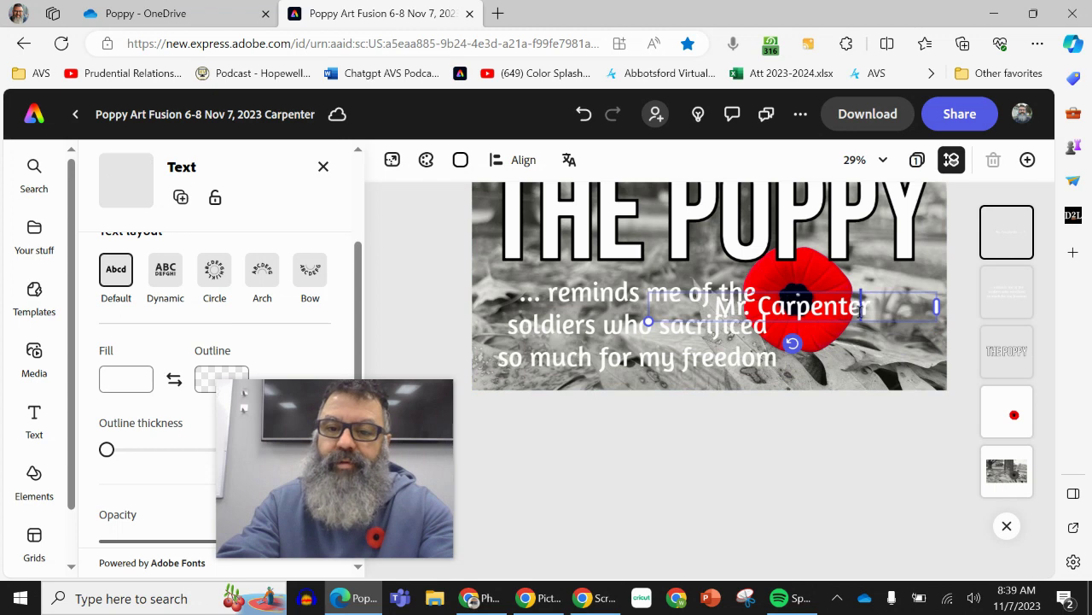
# Reduce the size of the author's name and move it into the lower-right corner of the artwork
pyautogui.moveTo(858, 294); pyautogui.dragTo(889, 360)
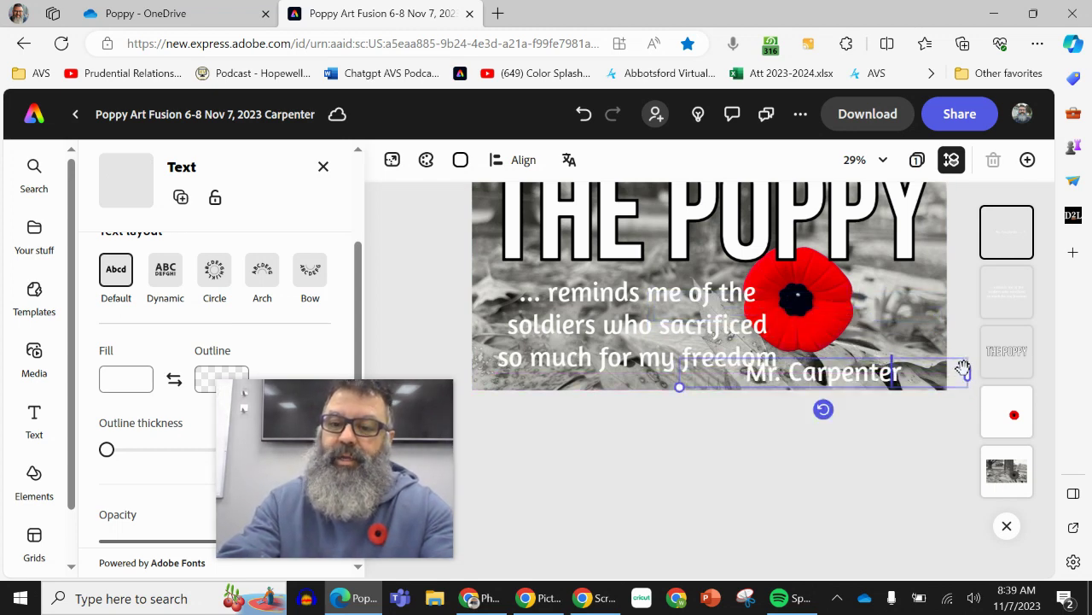
pyautogui.moveTo(683, 385); pyautogui.dragTo(740, 381)
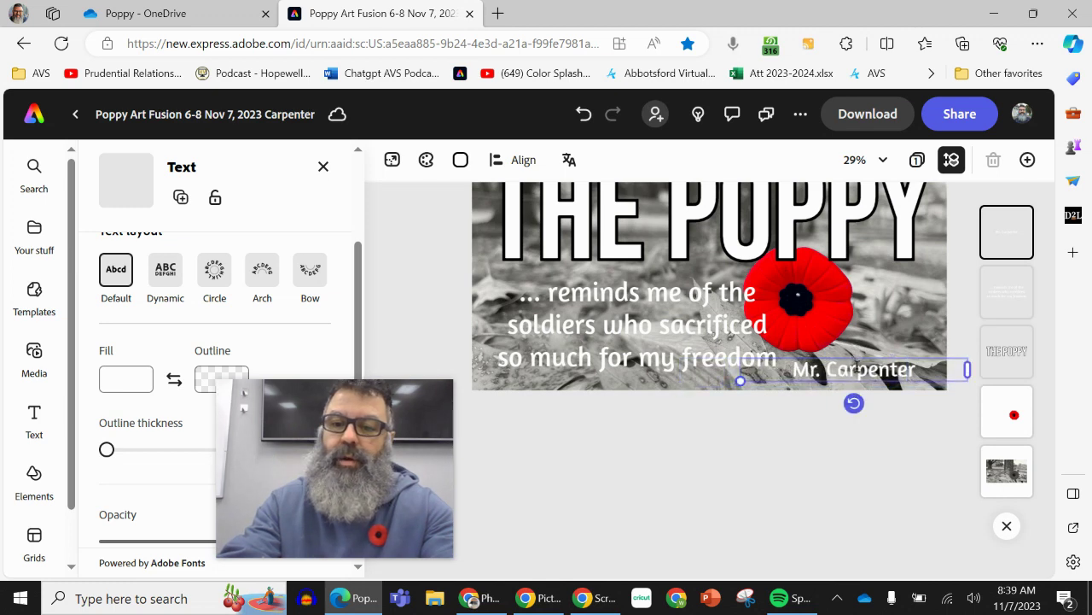
pyautogui.moveTo(869, 360); pyautogui.dragTo(894, 370)
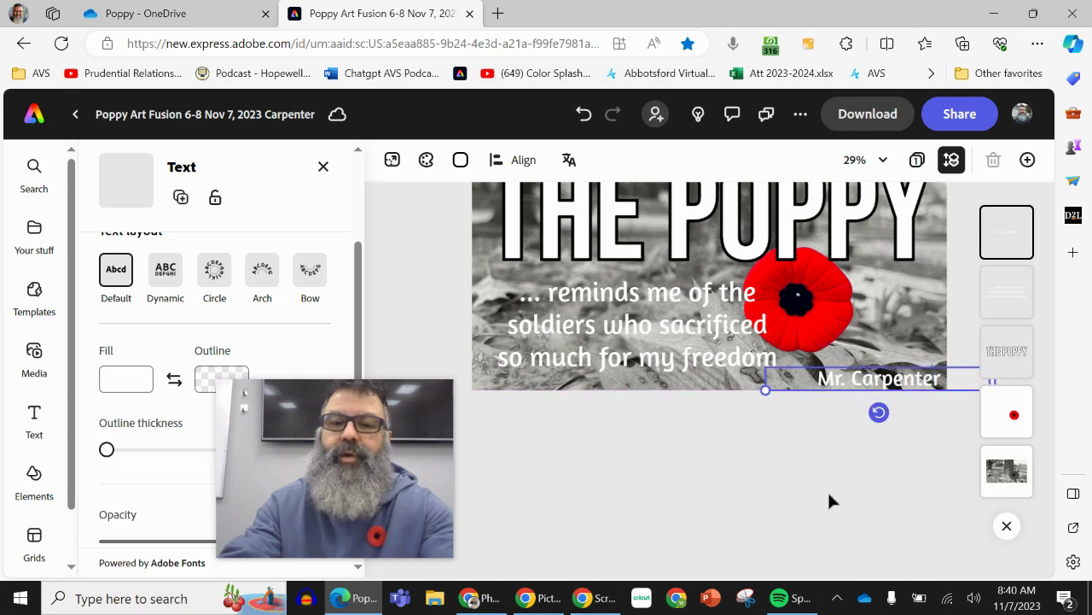
# Move the red poppy layer above the THE POPPY title layer so the flower overlaps the lettering
pyautogui.scroll(2, 807, 518)
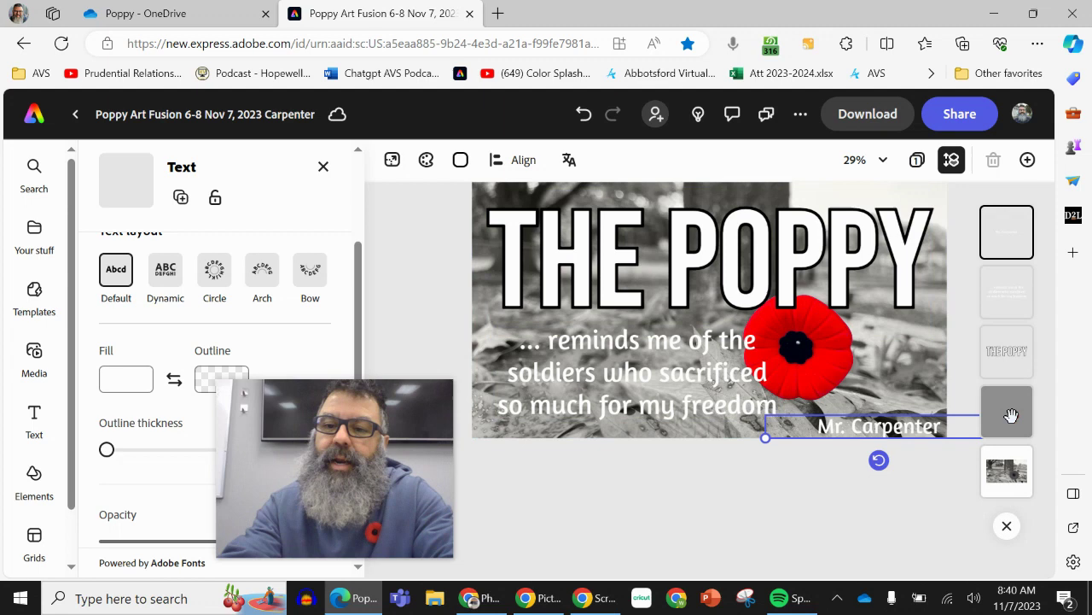
pyautogui.moveTo(1011, 417); pyautogui.dragTo(1014, 339)
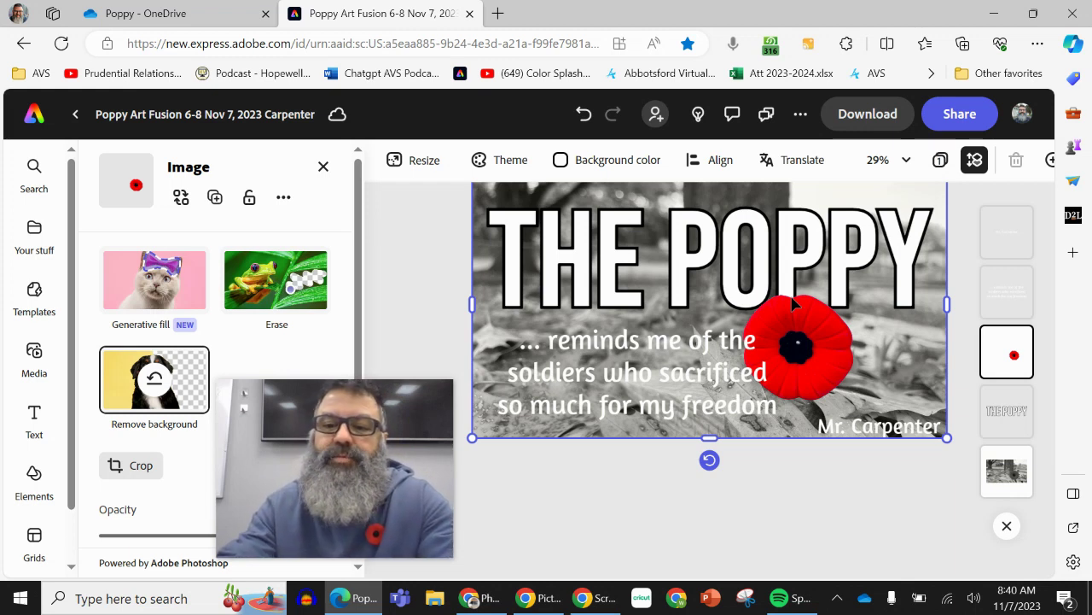
# Download the finished artwork as a PNG image
pyautogui.click(869, 115)
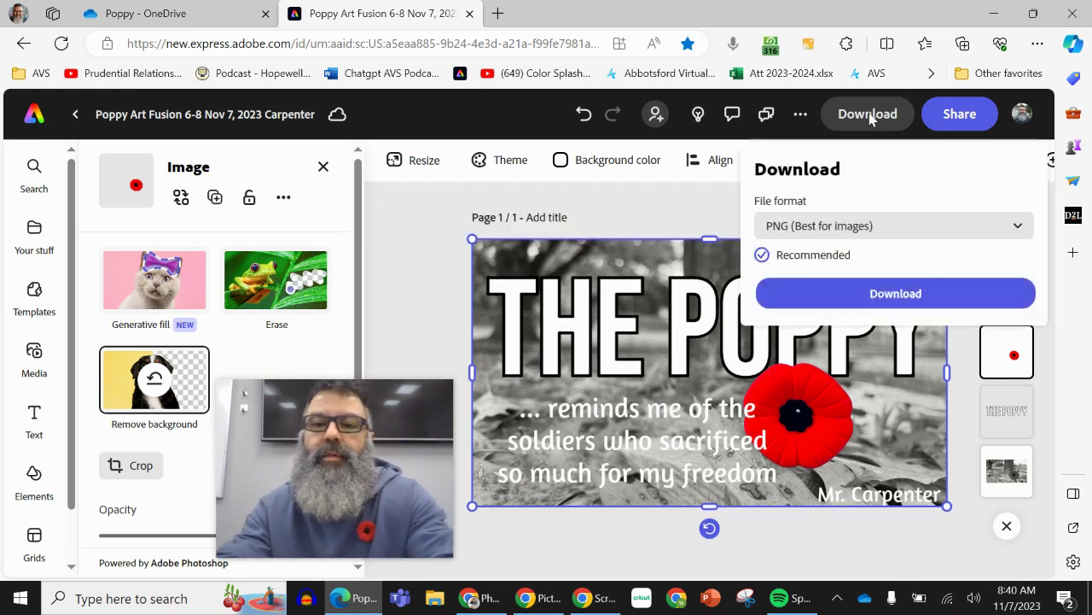
pyautogui.click(893, 294)
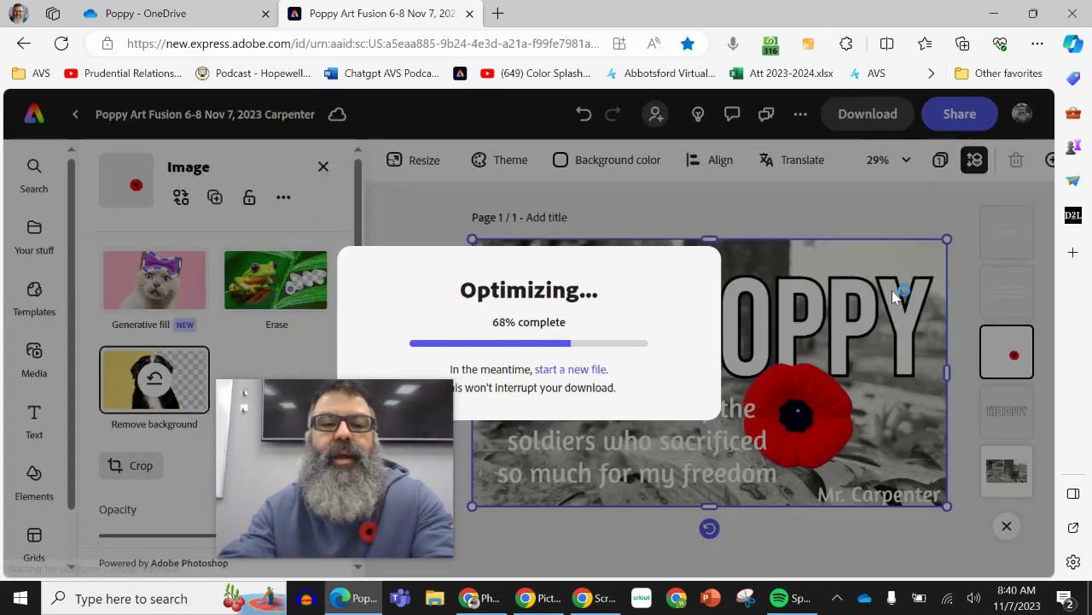